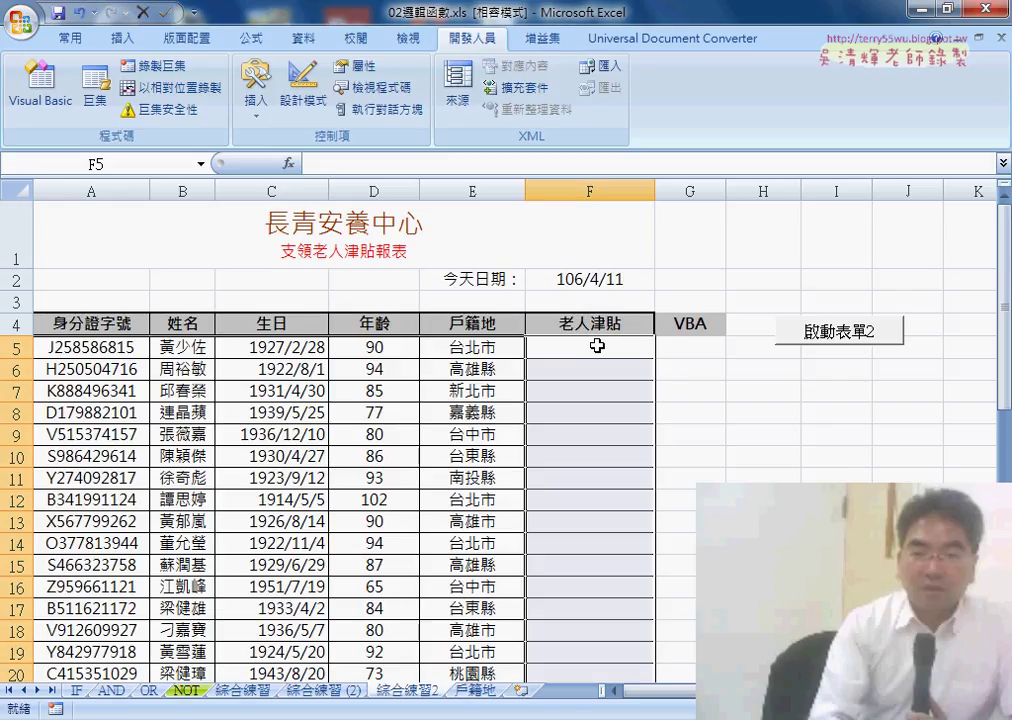
Step: Enter =安養中心函數(D5,E5) in F5, with D5 as 年齡 and E5 as 戶籍
click(621, 349)
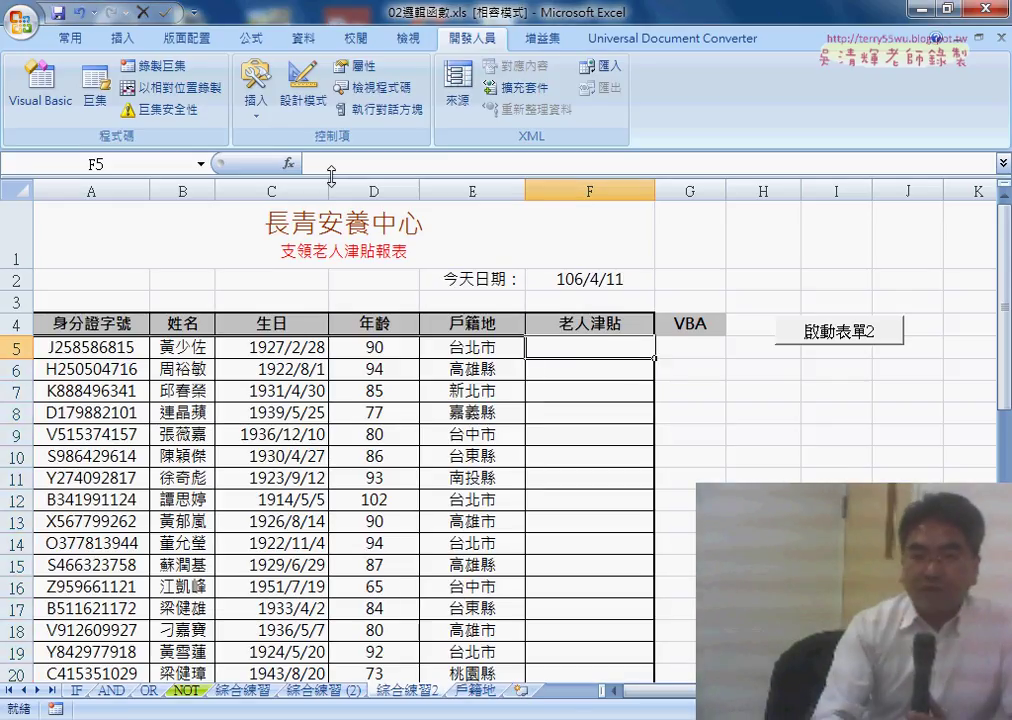
text(=)
key(shift+F3)
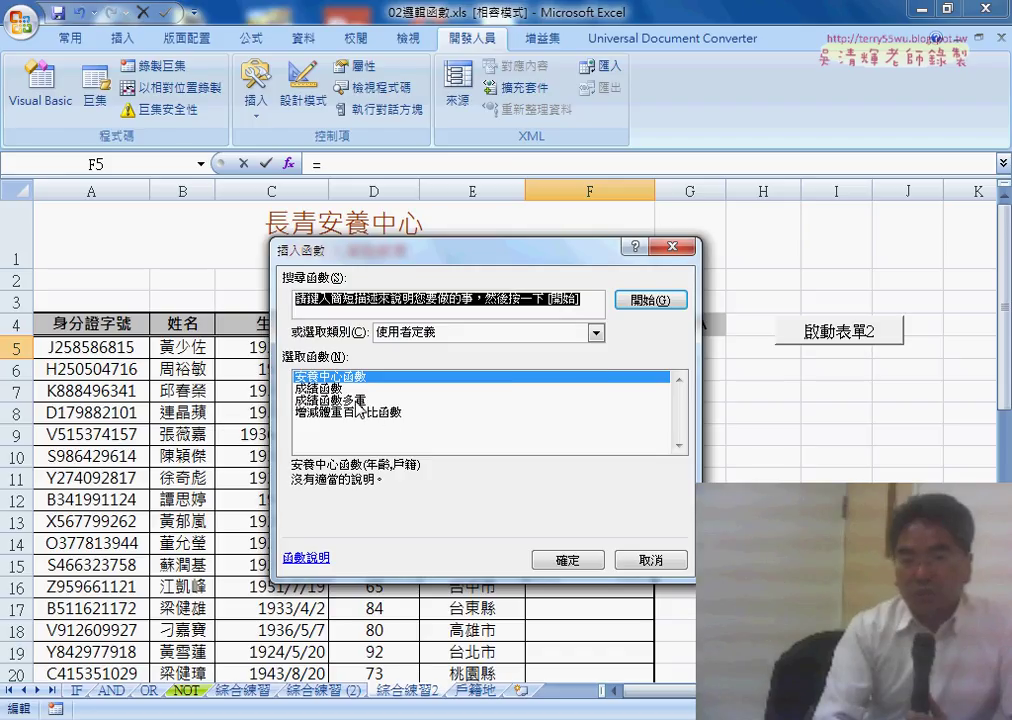
double_click(352, 377)
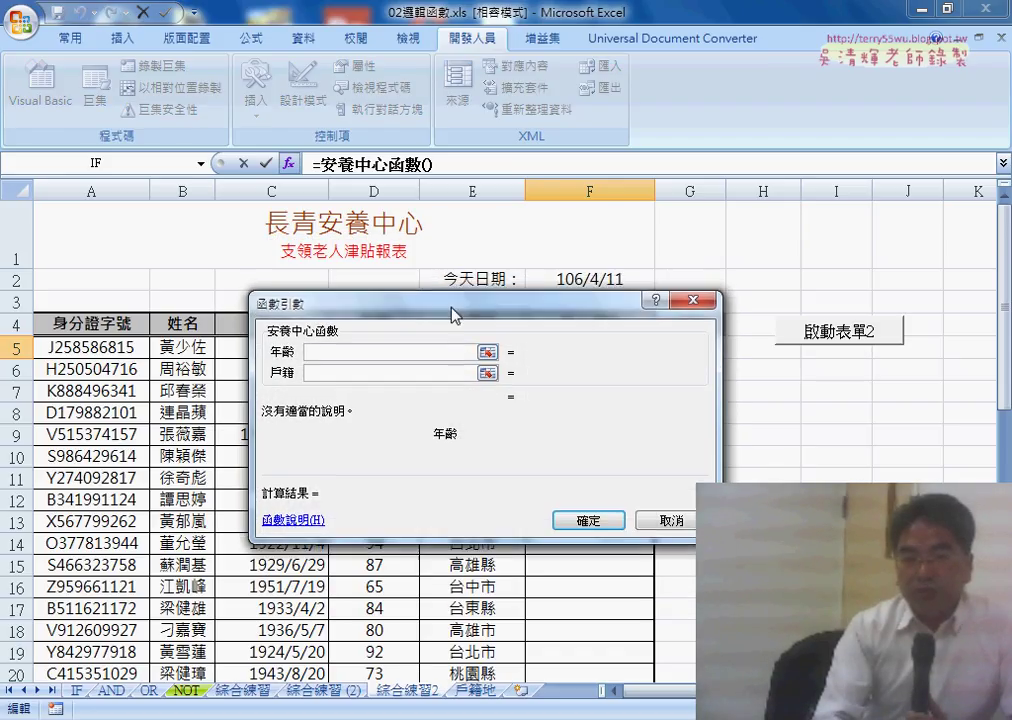
click(391, 355)
key(Tab)
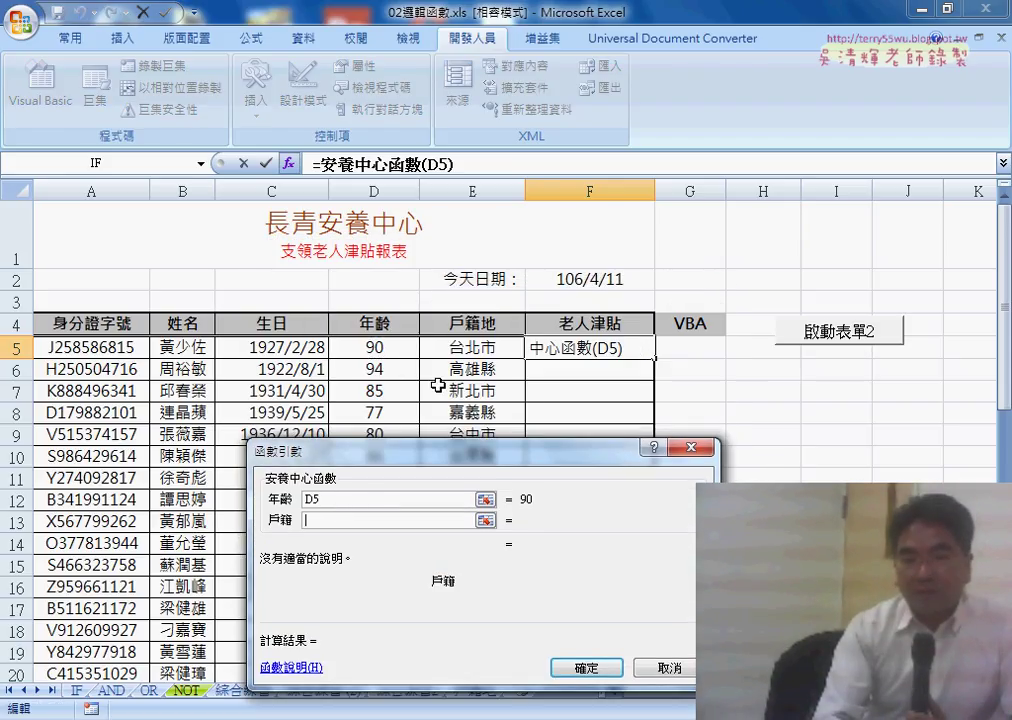
click(467, 355)
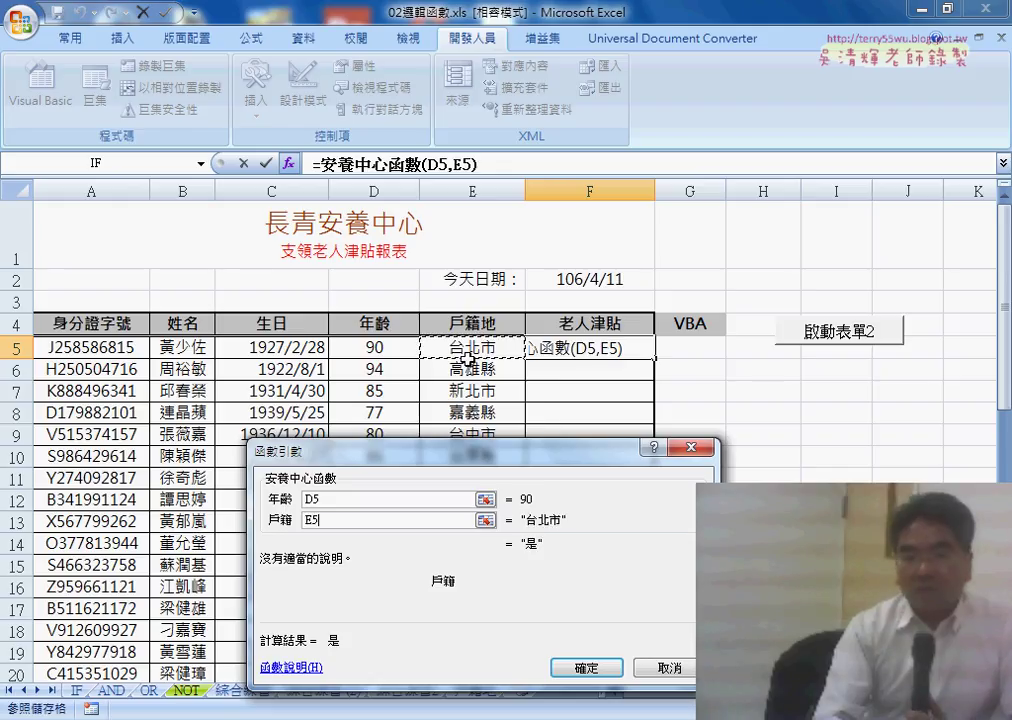
click(586, 667)
Step: Fill the F5 formula down through row 20 and open F5's formula for review
double_click(655, 363)
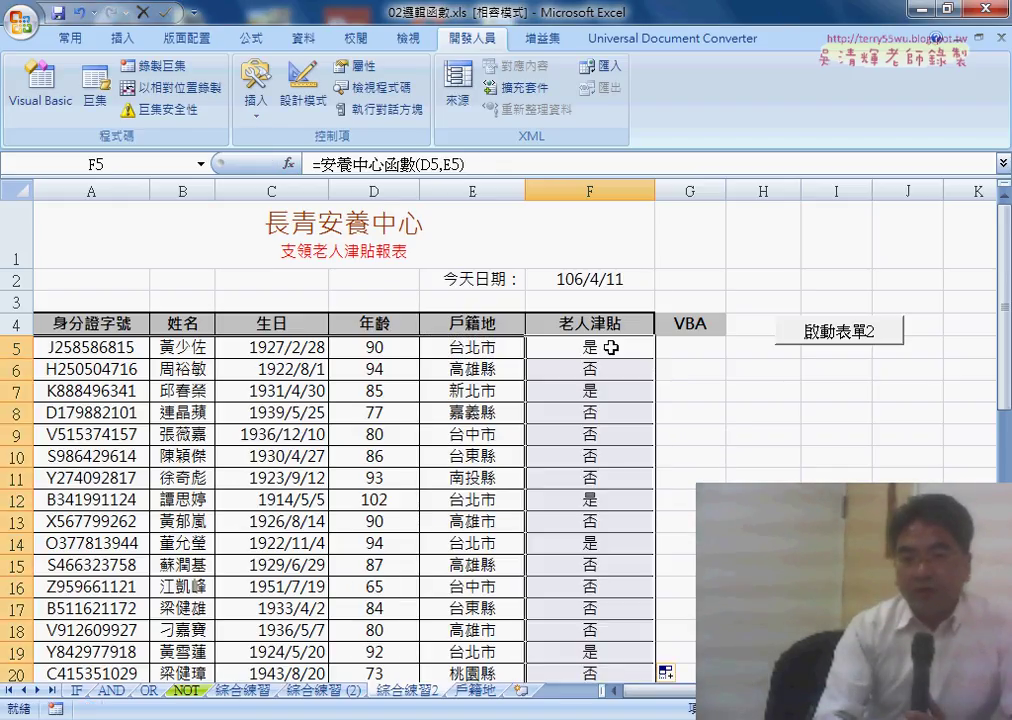
click(610, 347)
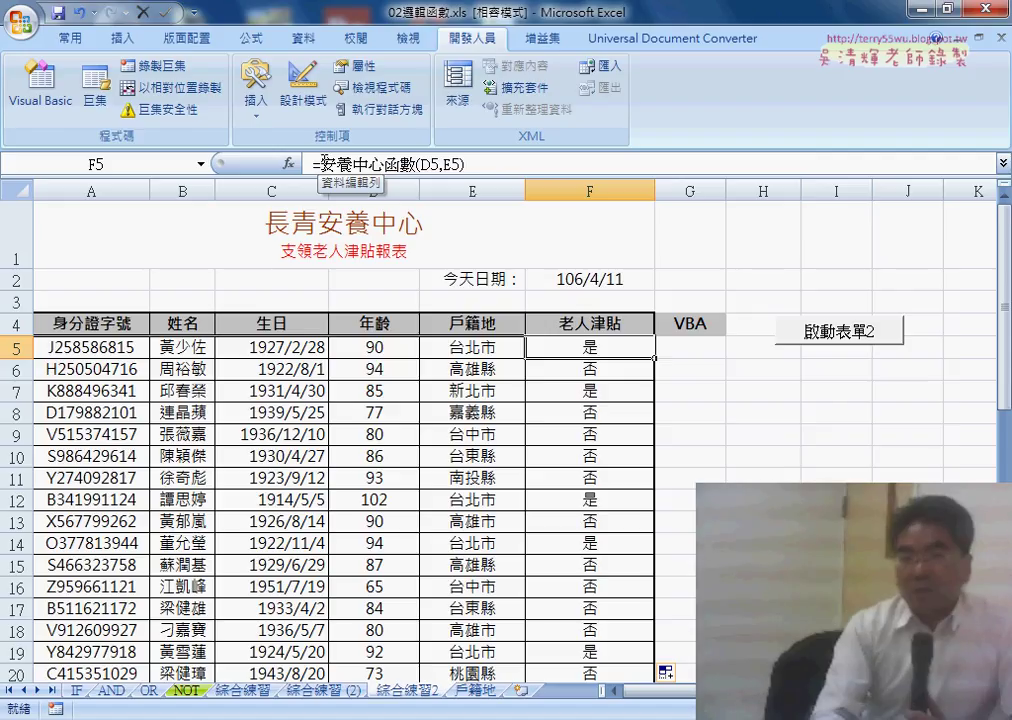
double_click(323, 160)
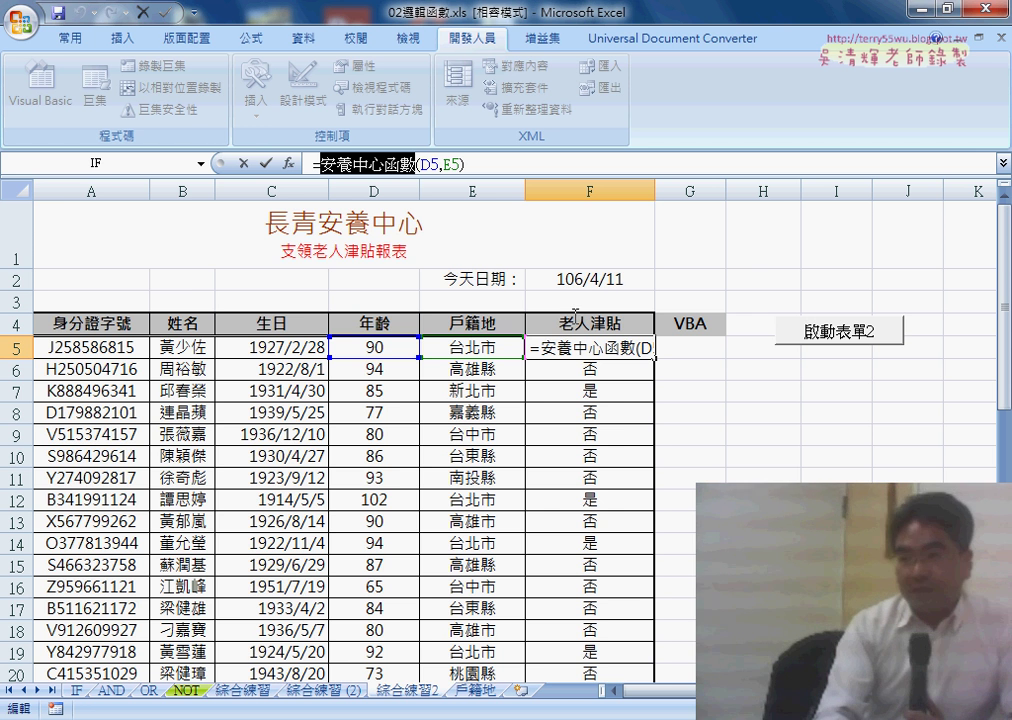
Step: Scroll to the table's end and step across cells A34 through F34 in the first empty row
click(265, 162)
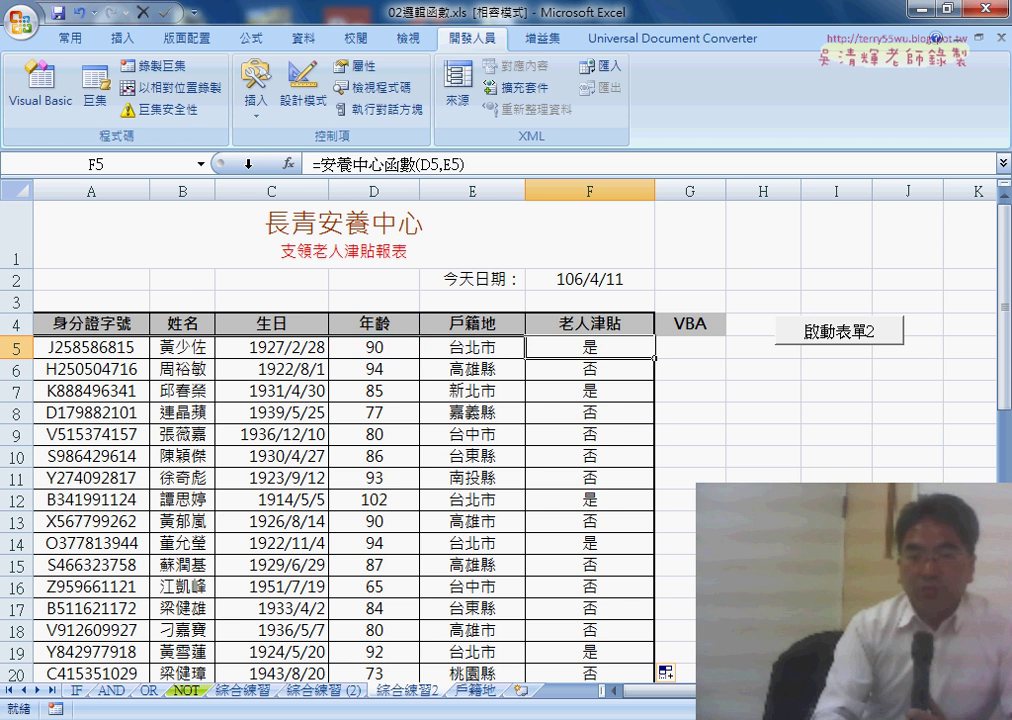
scroll(330, 350, down, 3)
scroll(335, 352, down, 5)
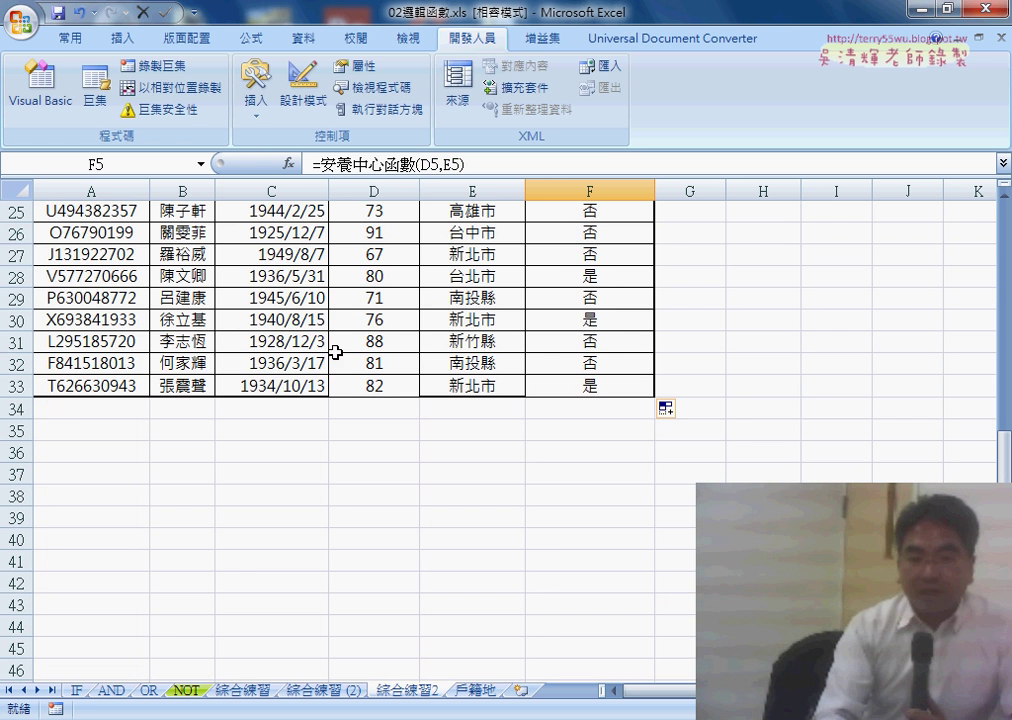
click(79, 408)
click(193, 411)
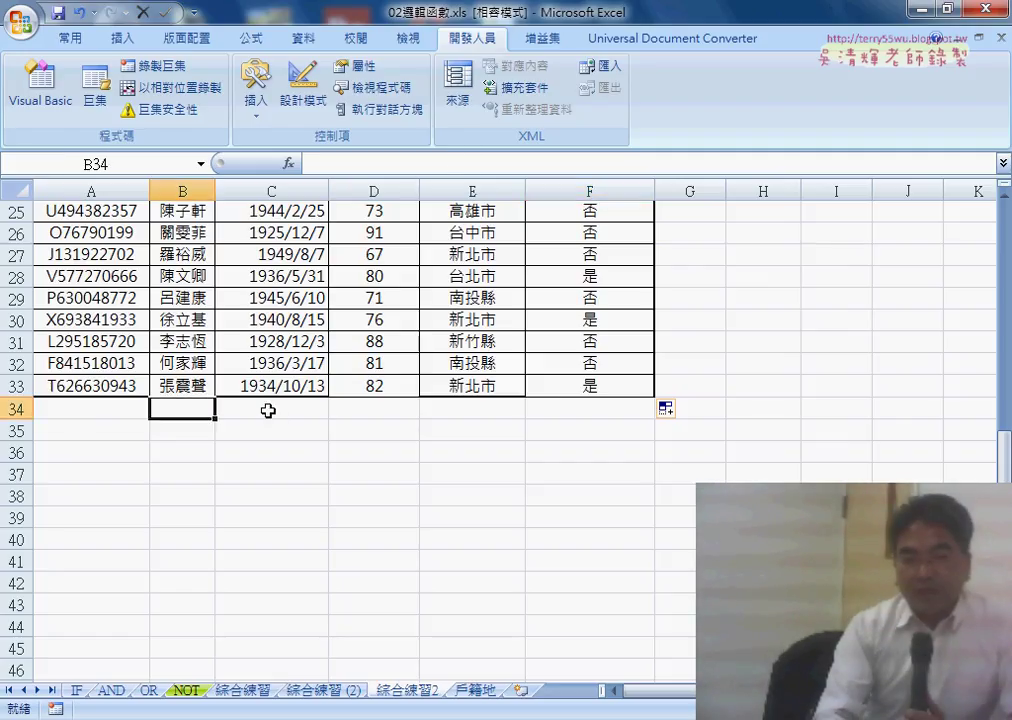
click(278, 410)
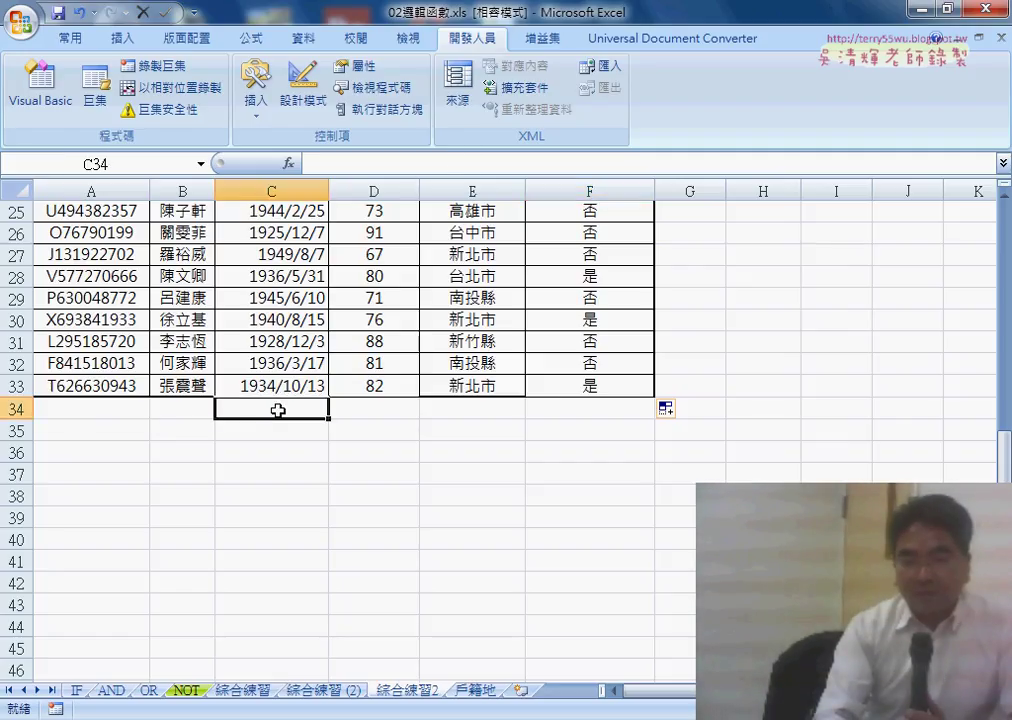
click(385, 411)
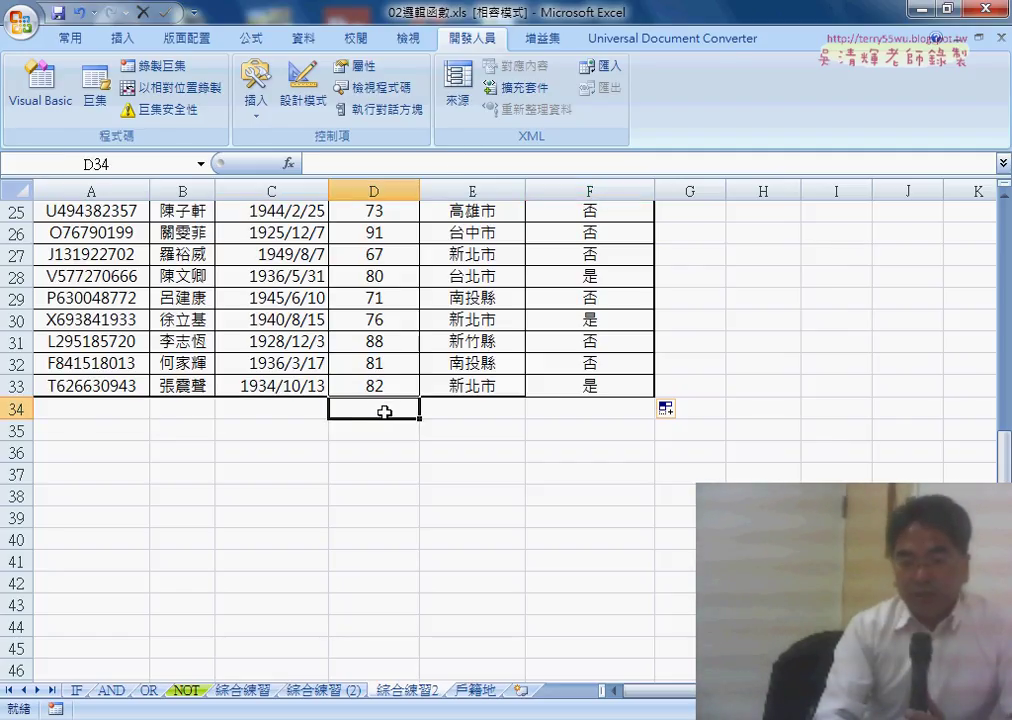
click(495, 409)
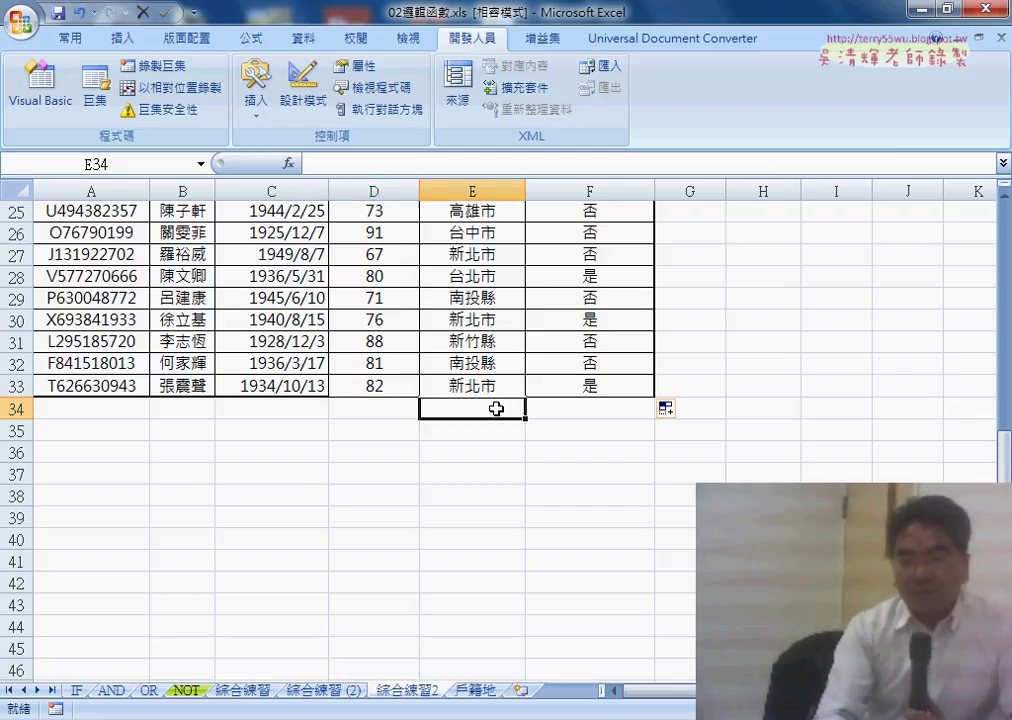
click(603, 413)
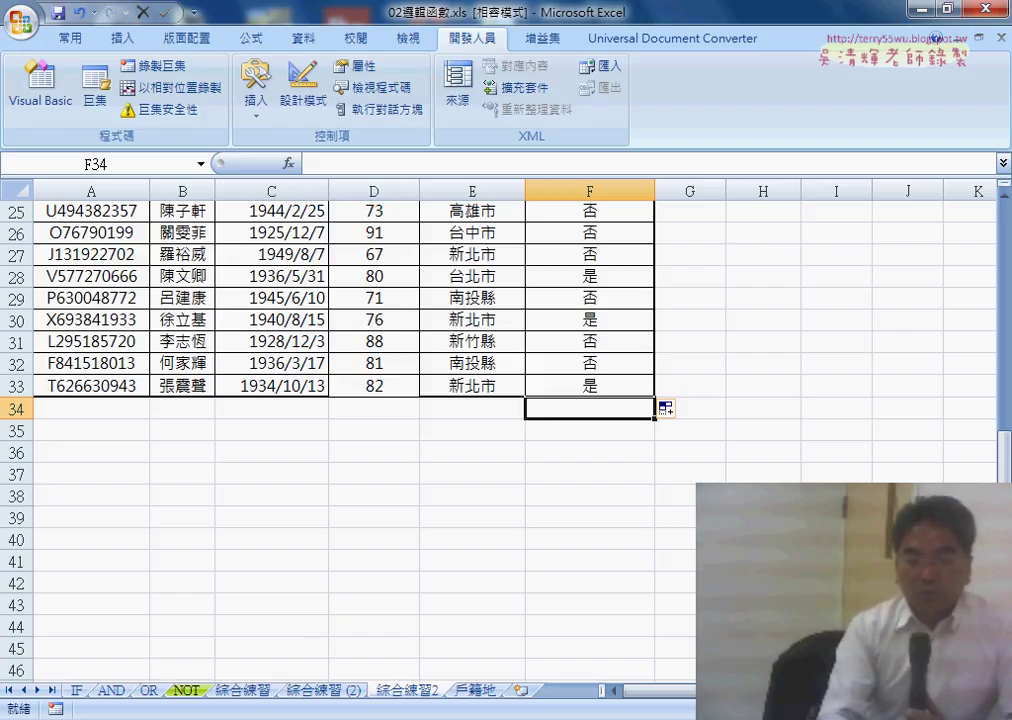
Step: Switch to the Visual Basic editor and open the home2 add button's click code
mouse_move(455, 719)
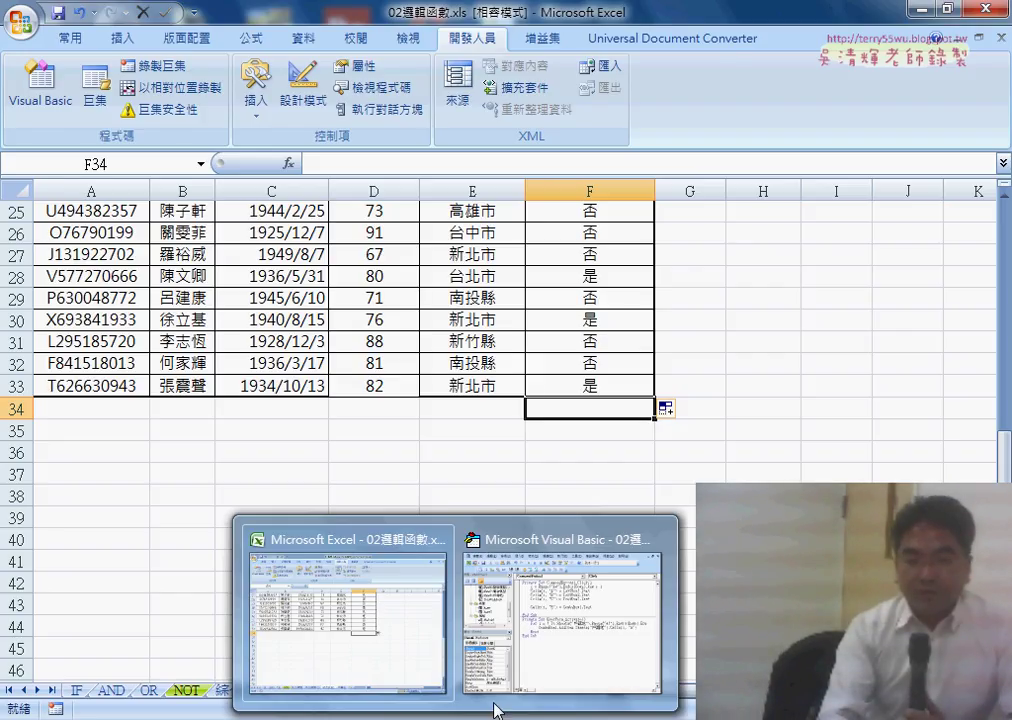
click(530, 620)
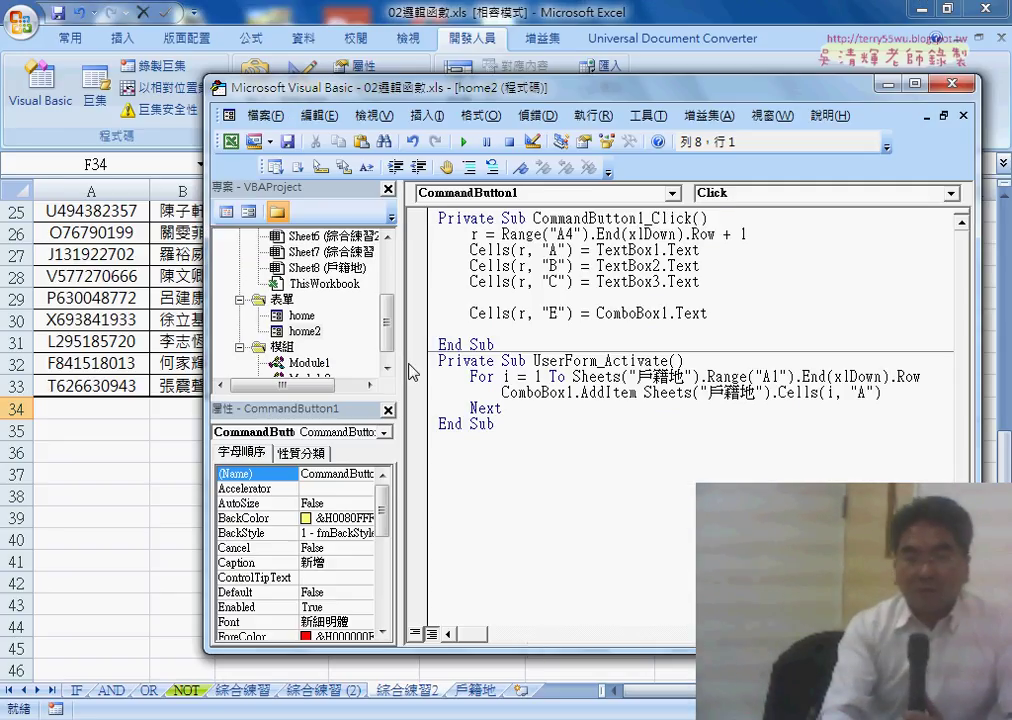
double_click(304, 331)
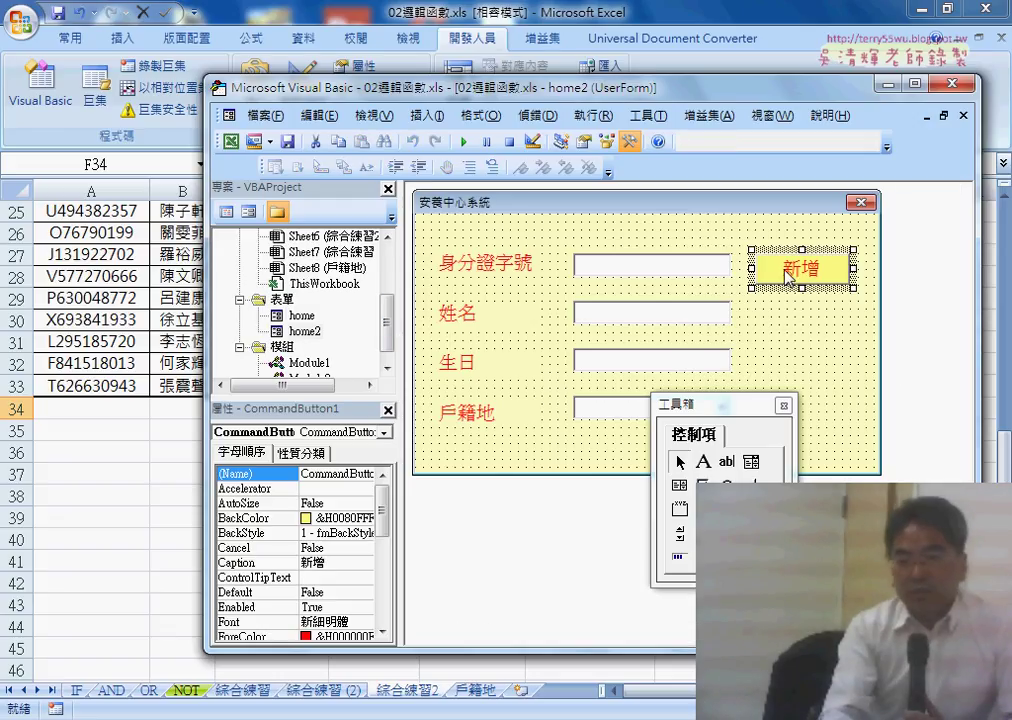
double_click(787, 277)
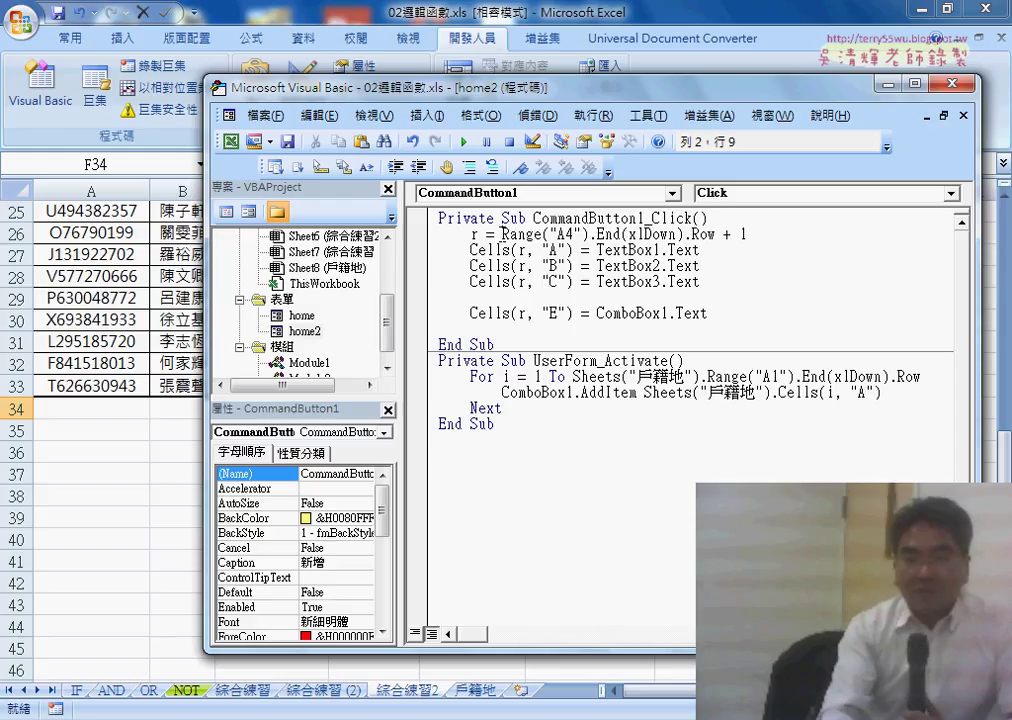
Step: Review the last-row expression and the TextBox1–TextBox3 assignments to the new row's cells
drag(502, 234, 717, 236)
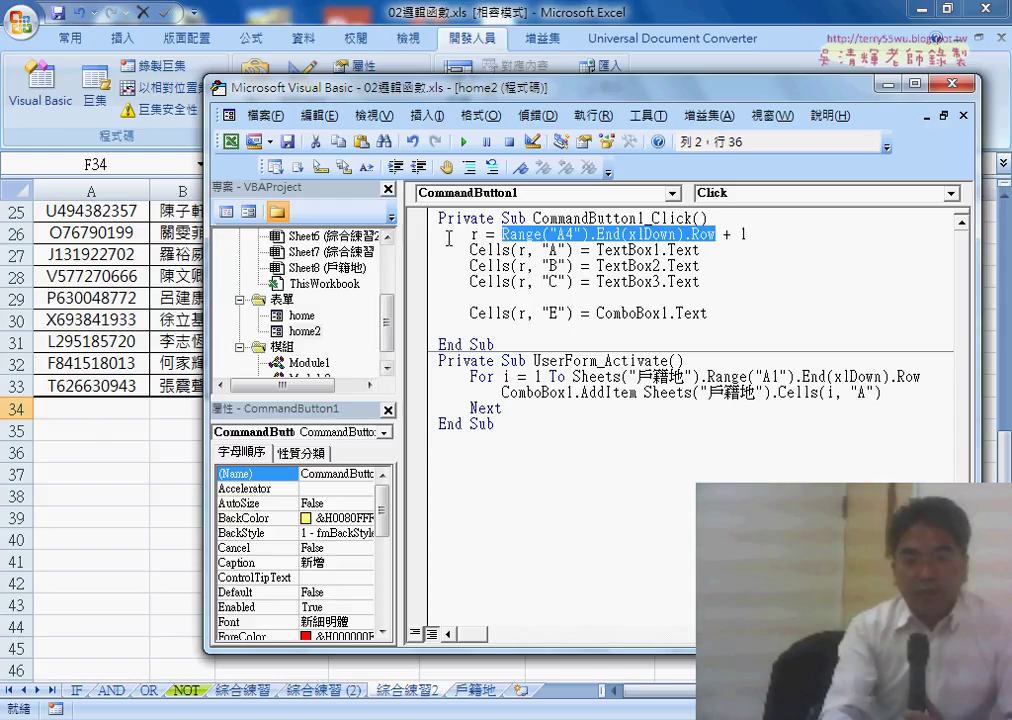
click(481, 234)
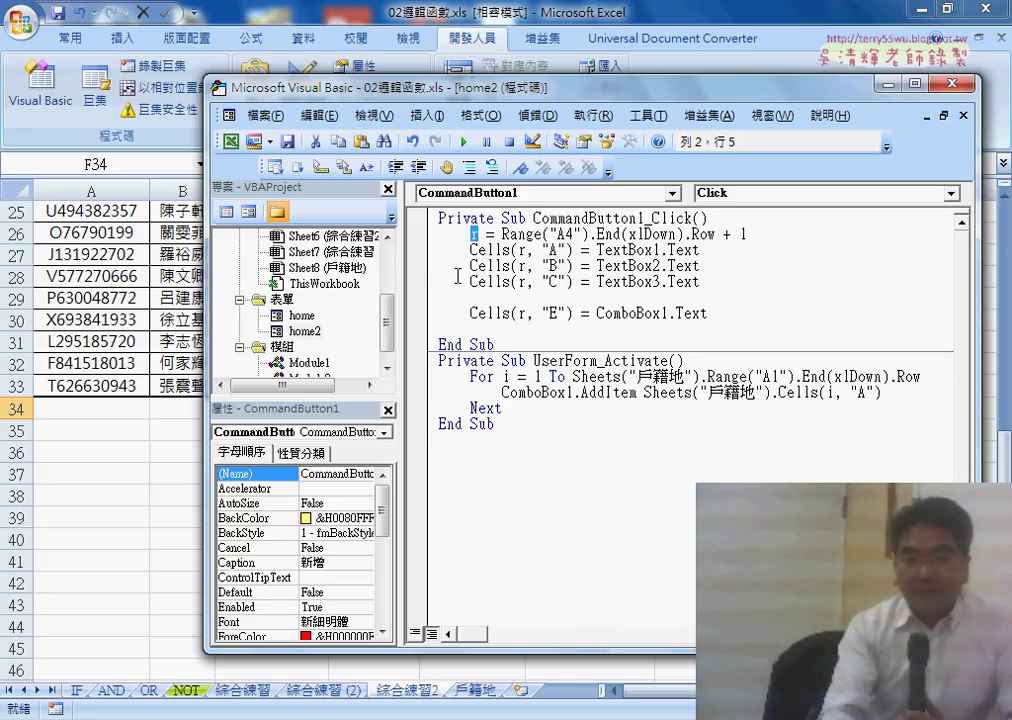
drag(572, 250, 468, 250)
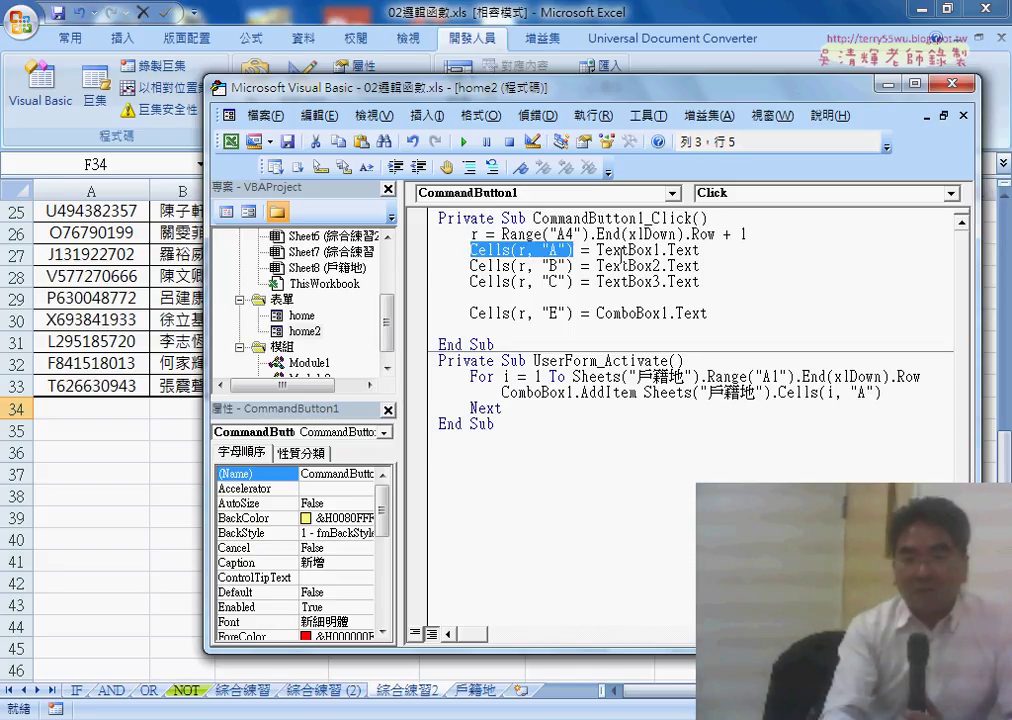
drag(699, 250, 613, 250)
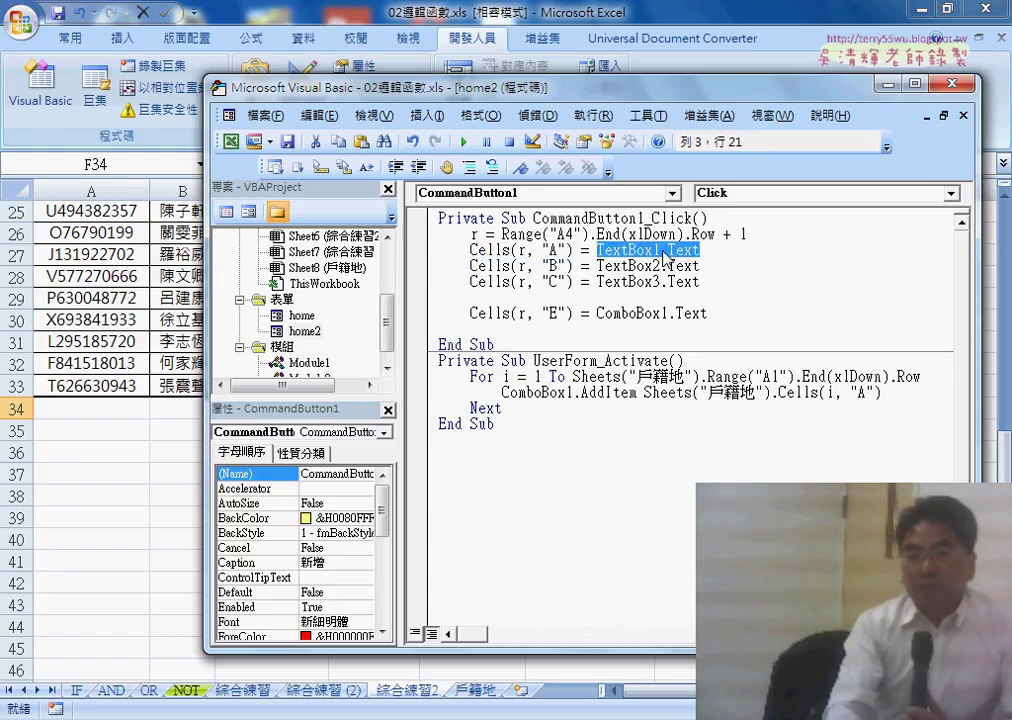
drag(700, 266, 606, 265)
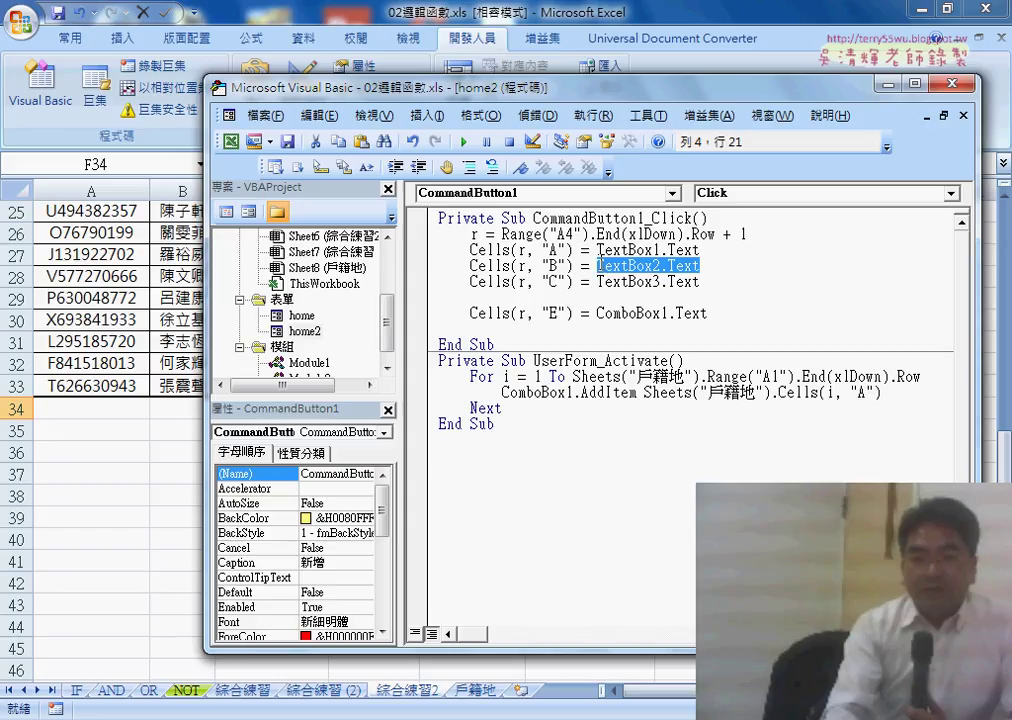
drag(700, 282, 598, 283)
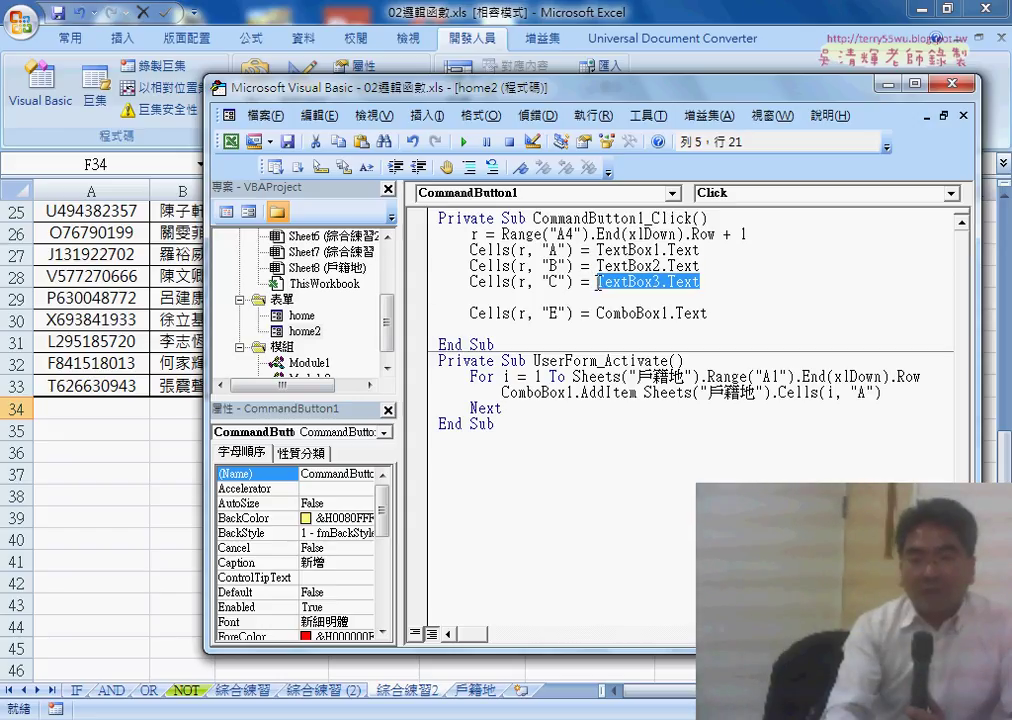
Step: Rearrange the editor panes and select the Cells(r, "C") text to reuse on a new line
drag(425, 92, 575, 101)
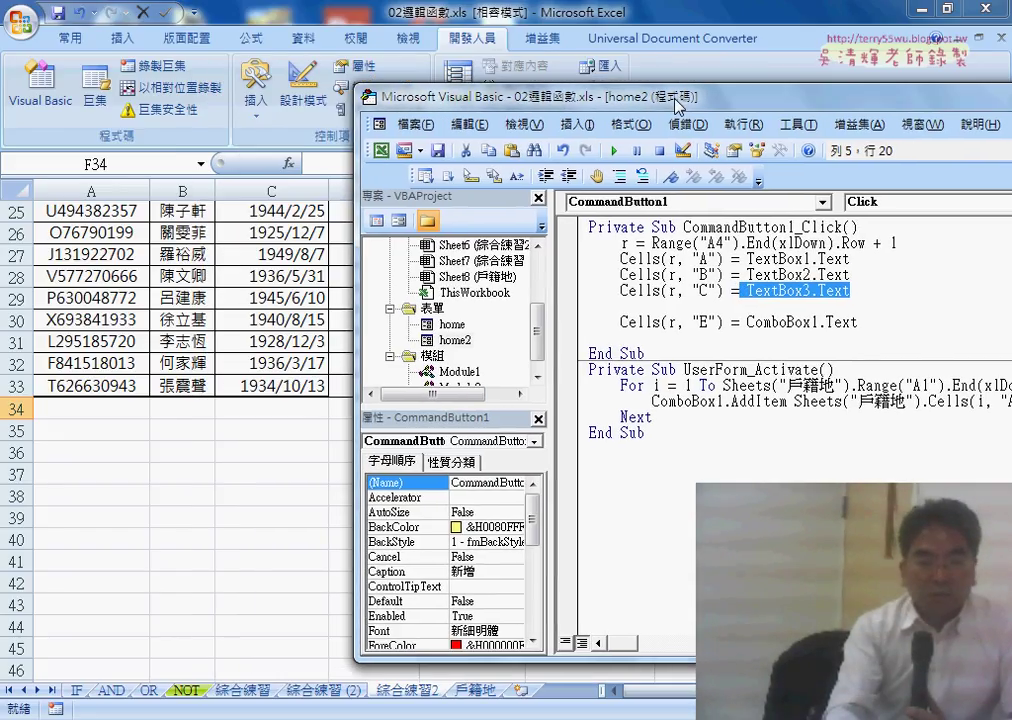
drag(858, 321, 747, 322)
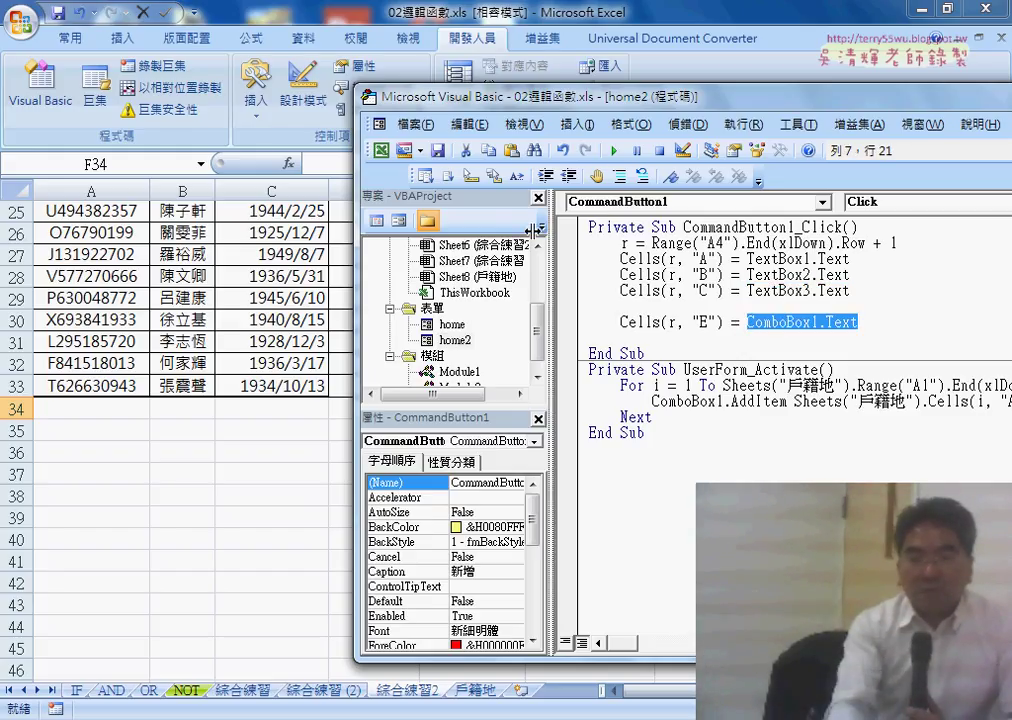
drag(548, 227, 500, 227)
drag(514, 106, 658, 108)
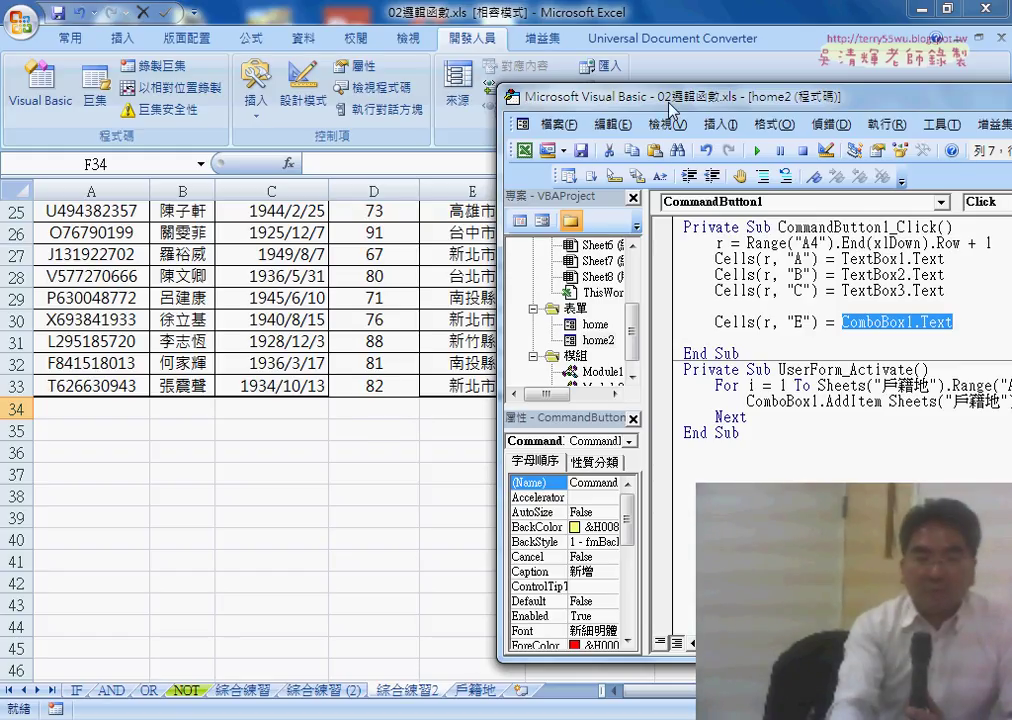
drag(670, 112, 518, 121)
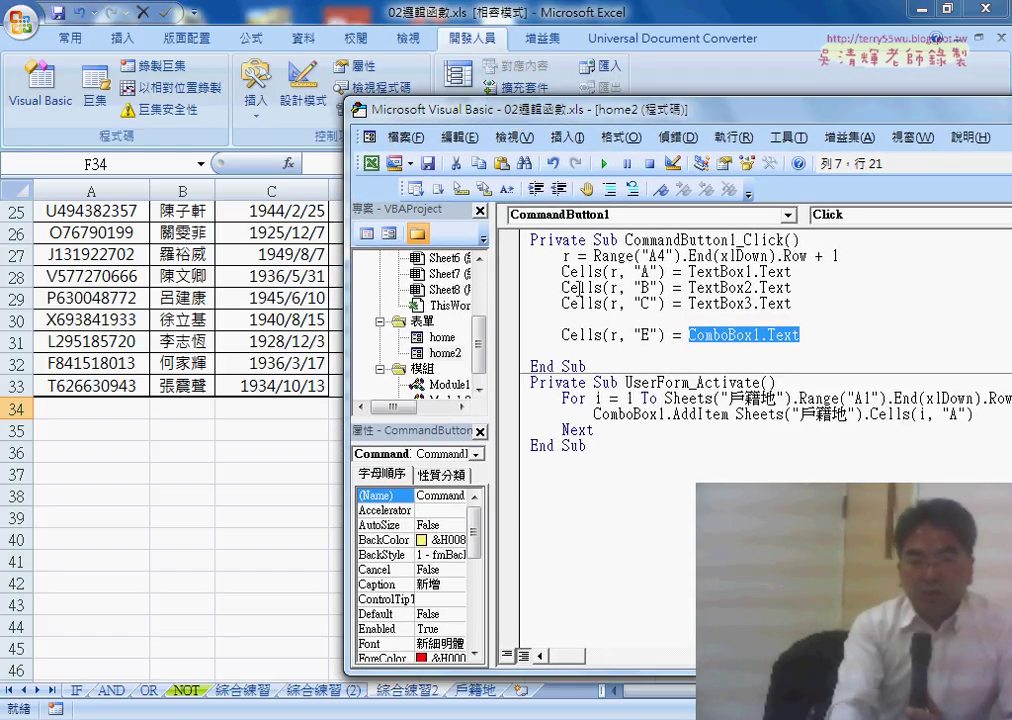
mouse_move(562, 303)
mouse_down()
mouse_move(666, 303)
mouse_move(568, 305)
mouse_move(576, 333)
mouse_move(533, 318)
mouse_up()
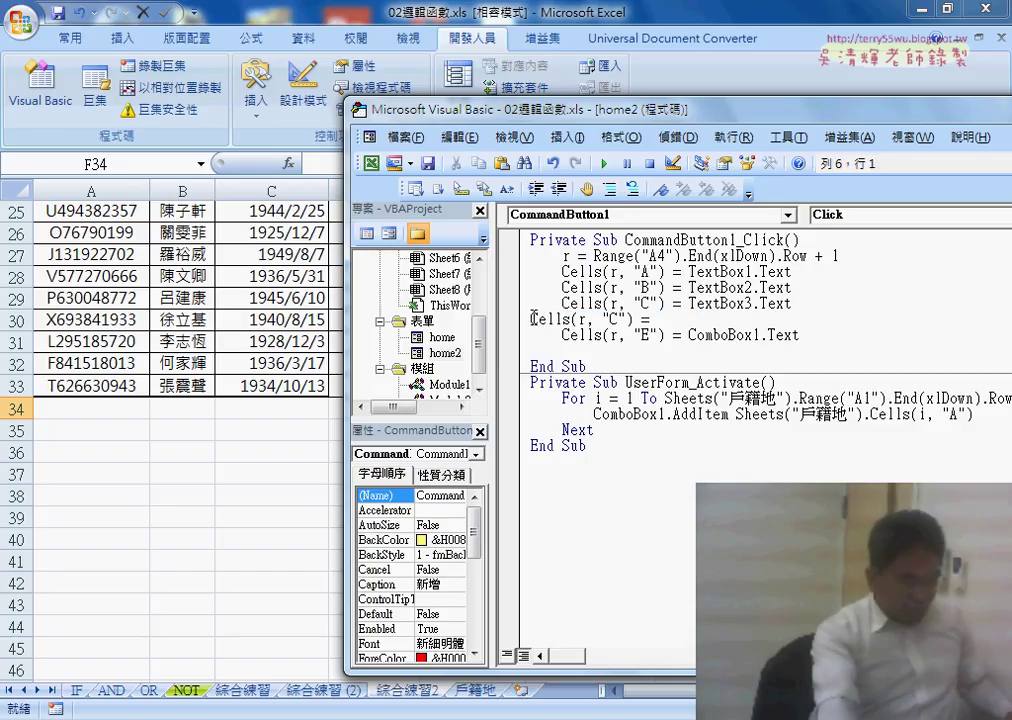
Step: Change the new line to Cells(r, "D") = "", then view D33's DATEDIF formula in Excel
key(Tab)
double_click(648, 318)
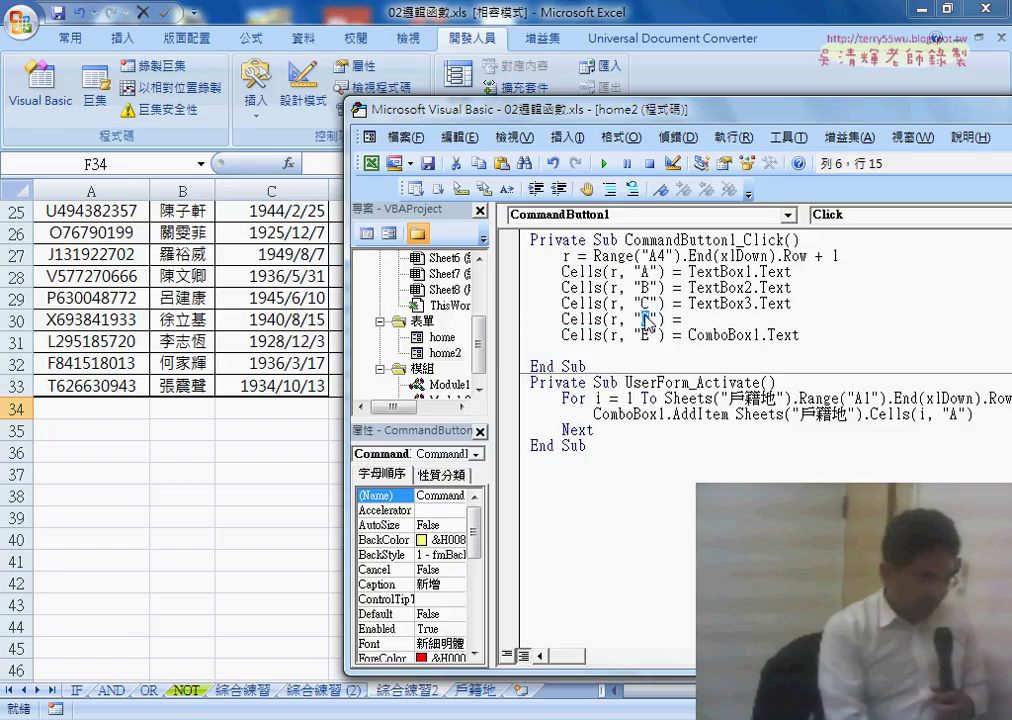
text(D)
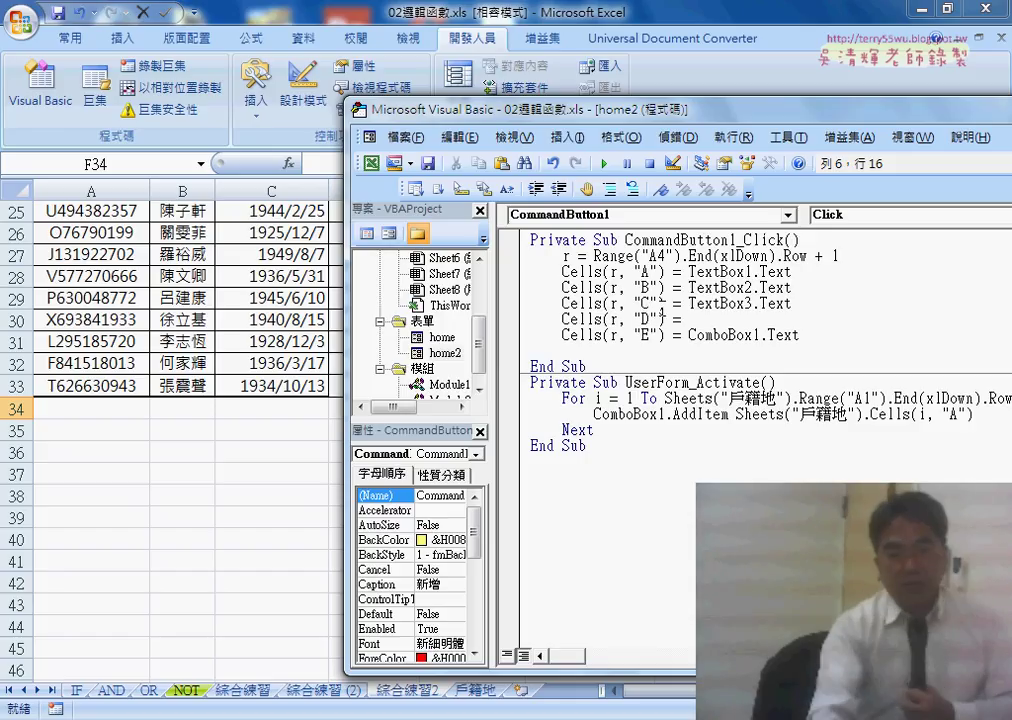
click(705, 318)
text("")
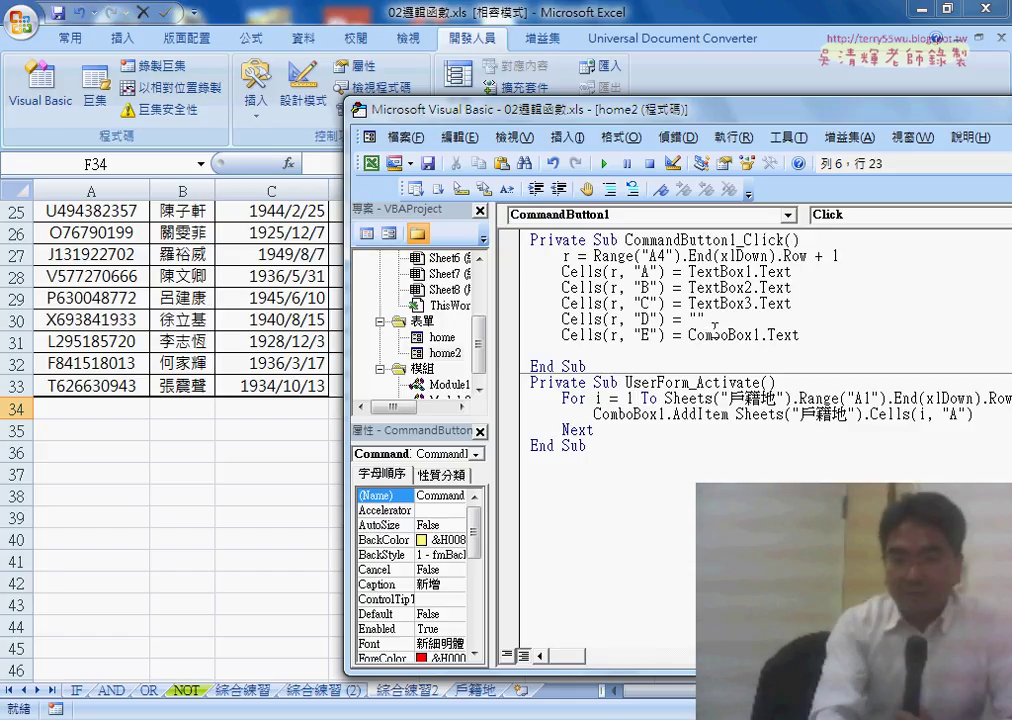
key(shift+Left)
key(shift+Left)
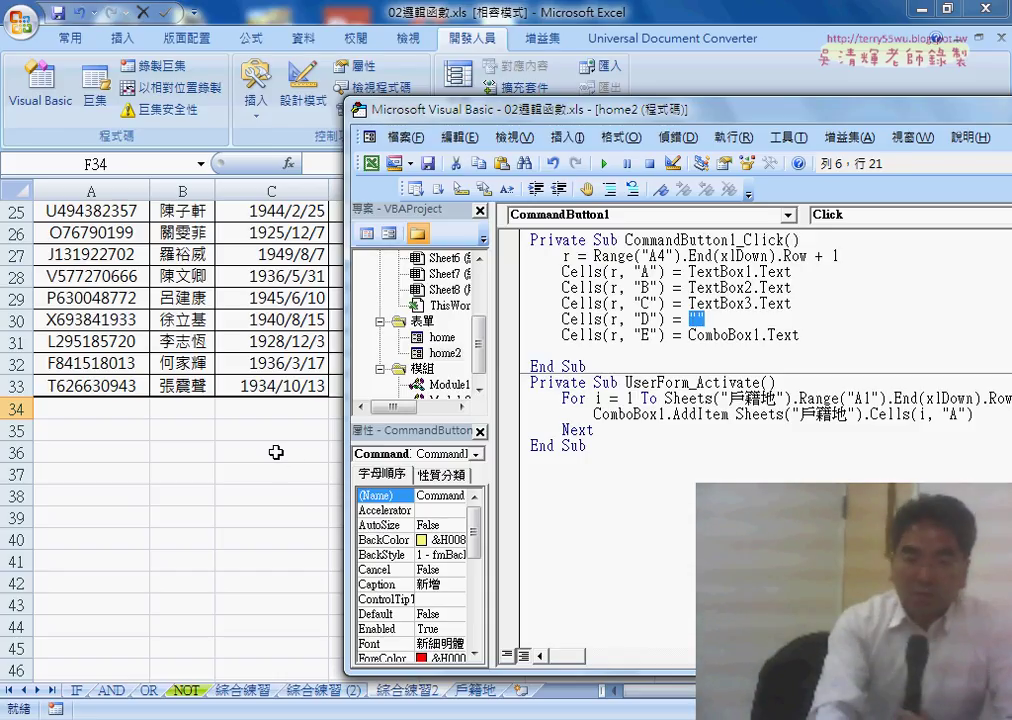
click(275, 452)
click(368, 384)
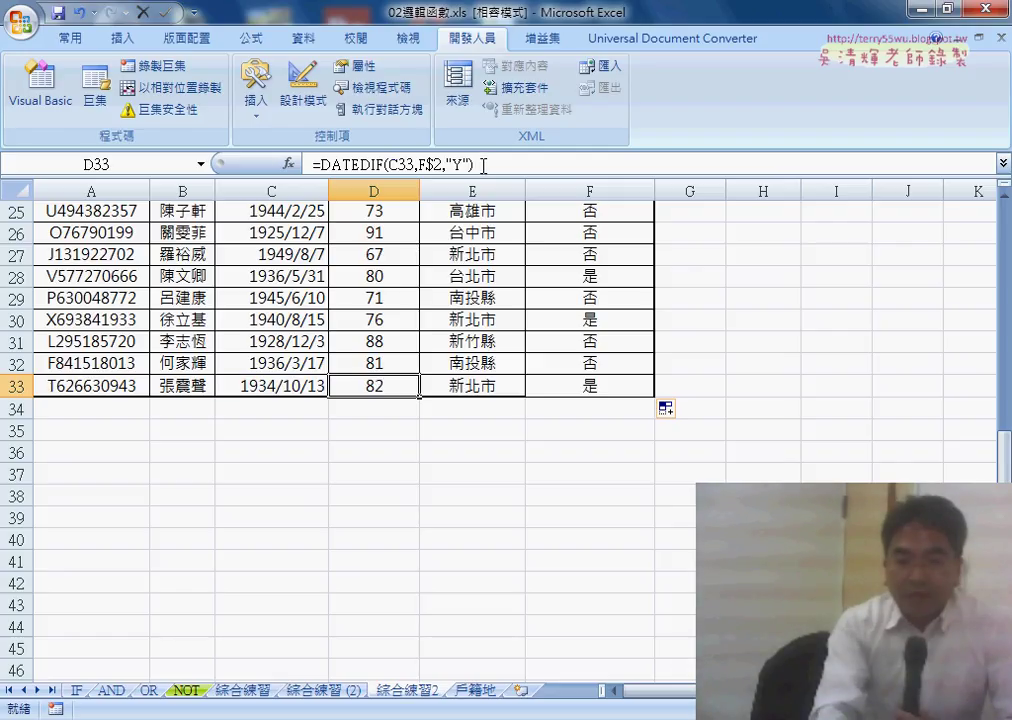
Step: Copy the =DATEDIF(C33,F$2,"Y") text from D33's formula bar without changing the cell
drag(483, 165, 312, 165)
right_click(380, 168)
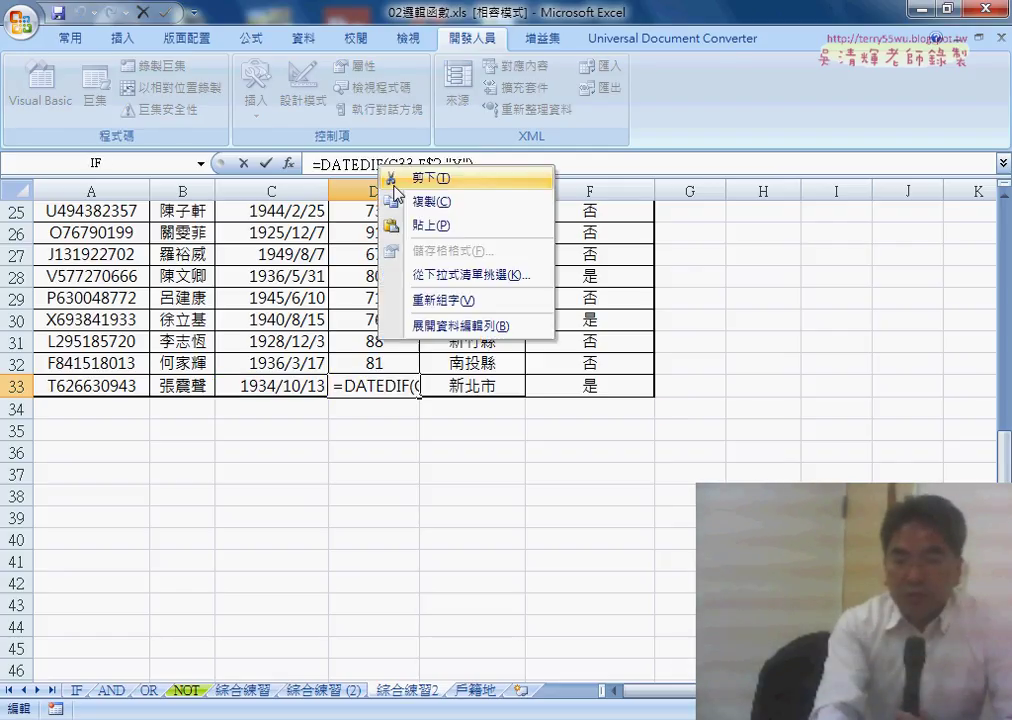
click(408, 202)
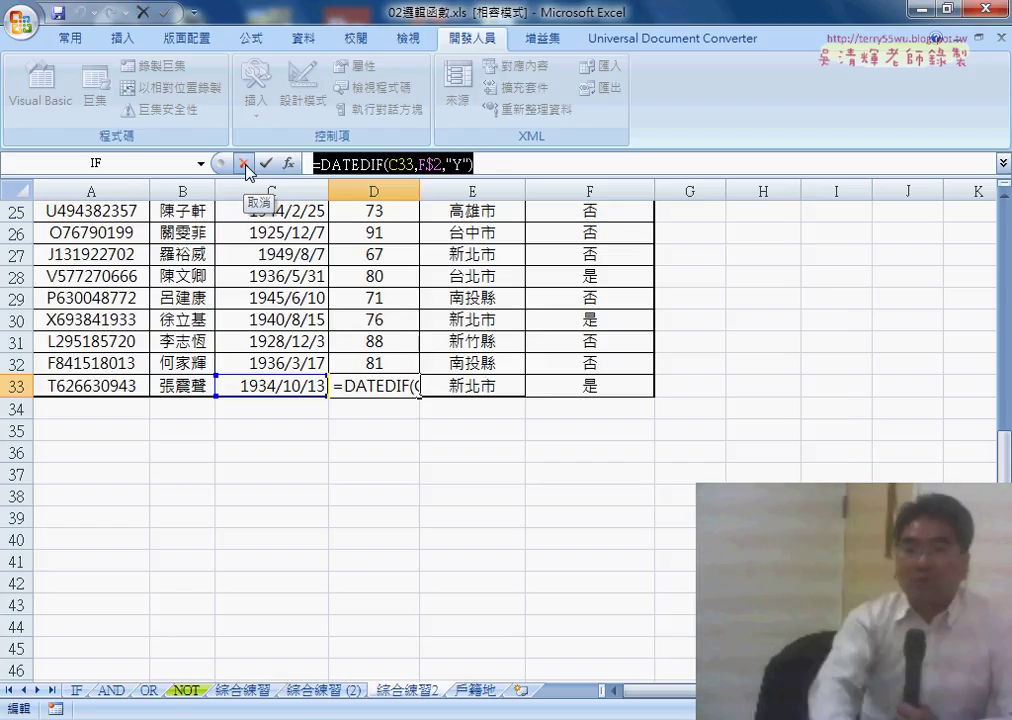
right_click(343, 163)
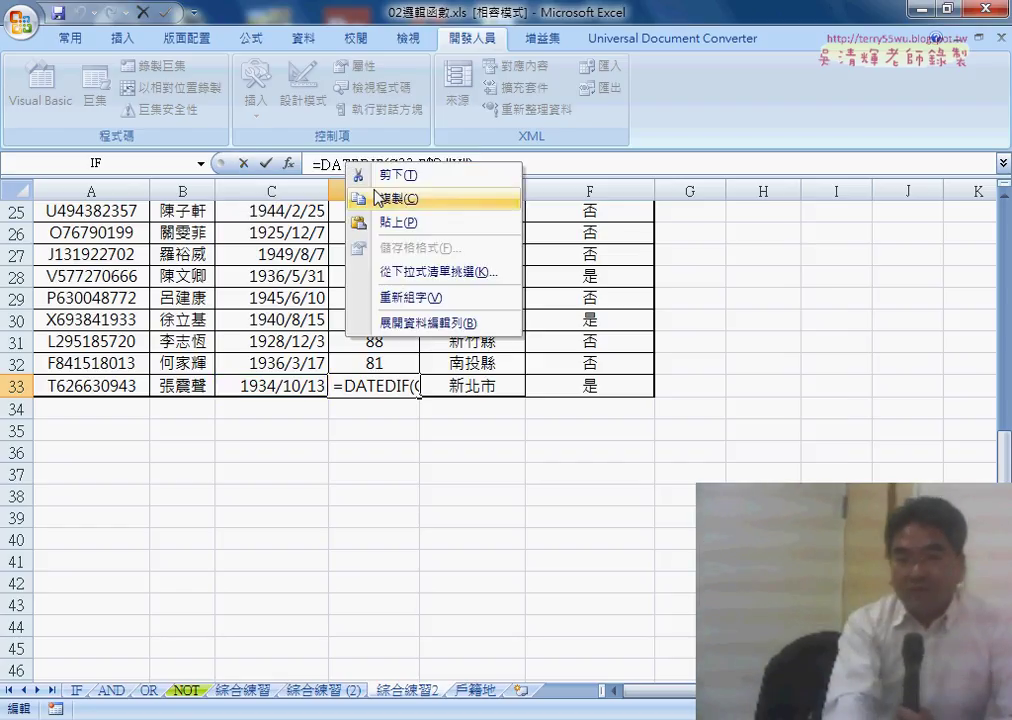
click(365, 136)
click(245, 167)
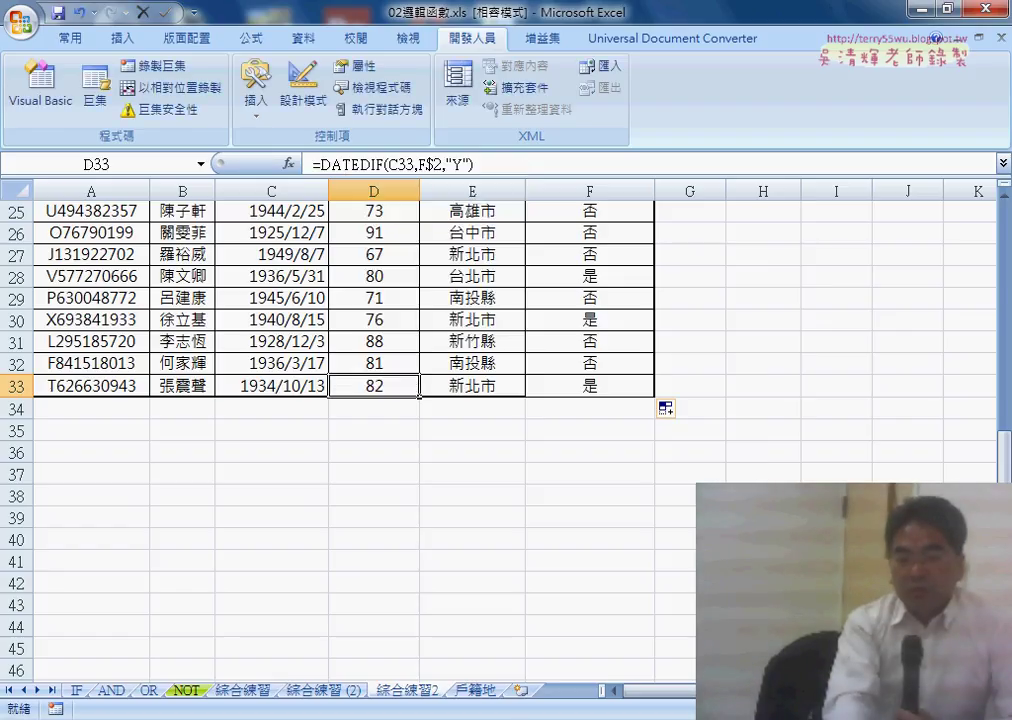
click(576, 639)
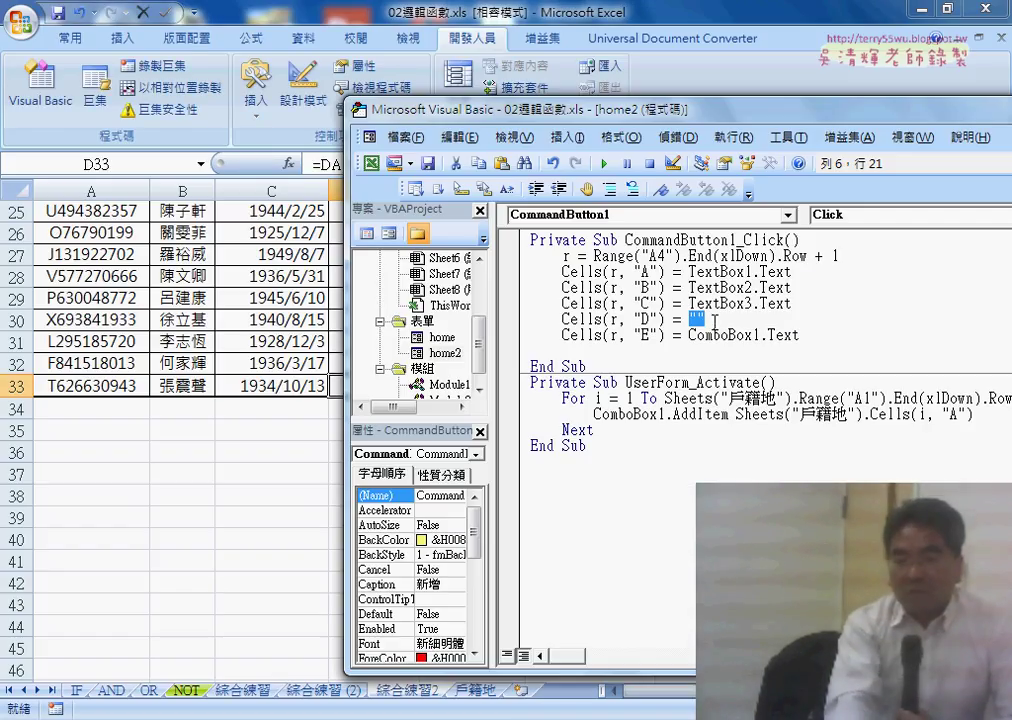
Step: Paste the DATEDIF formula between the empty quotes on the column D line
click(709, 320)
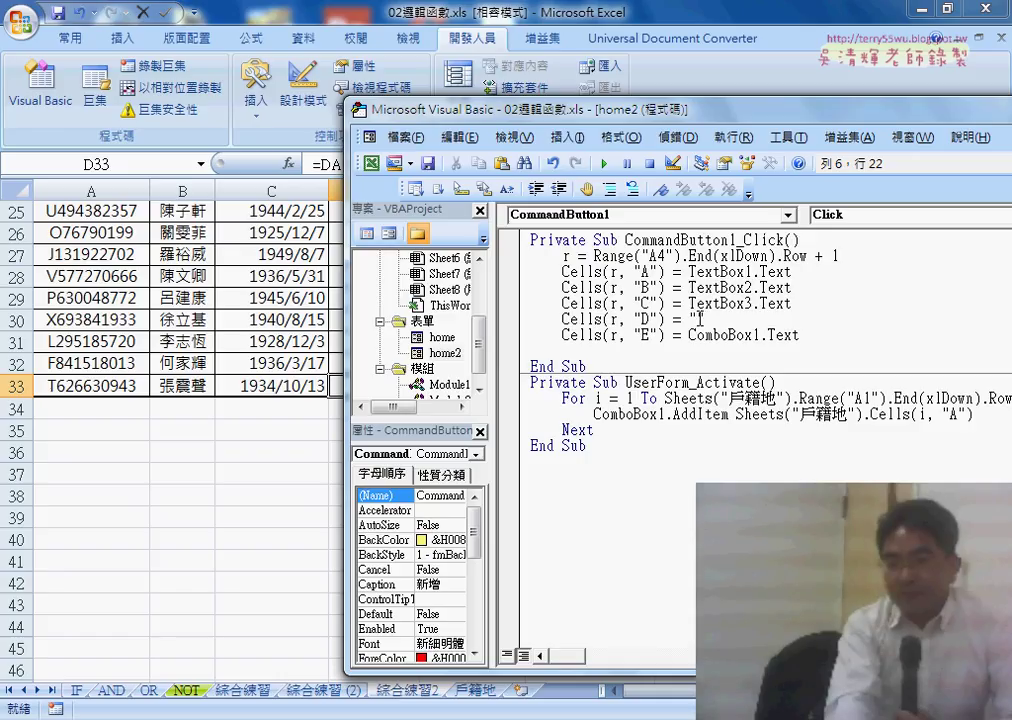
right_click(700, 320)
click(735, 379)
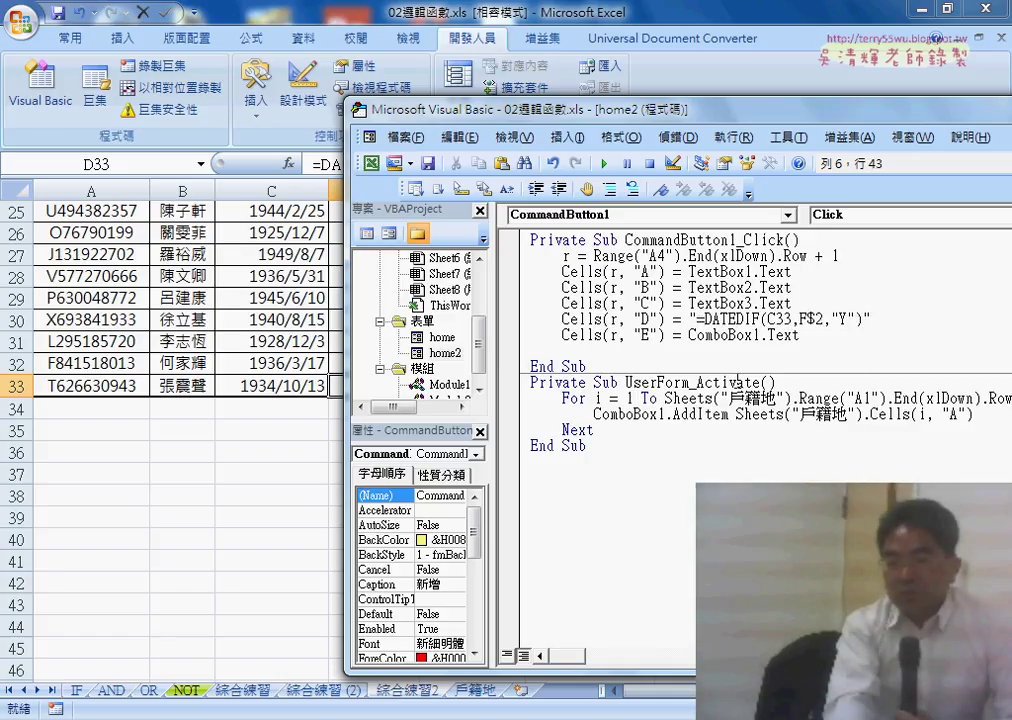
Step: Double the quotes around Y so the string contains ""Y""
drag(833, 318, 857, 318)
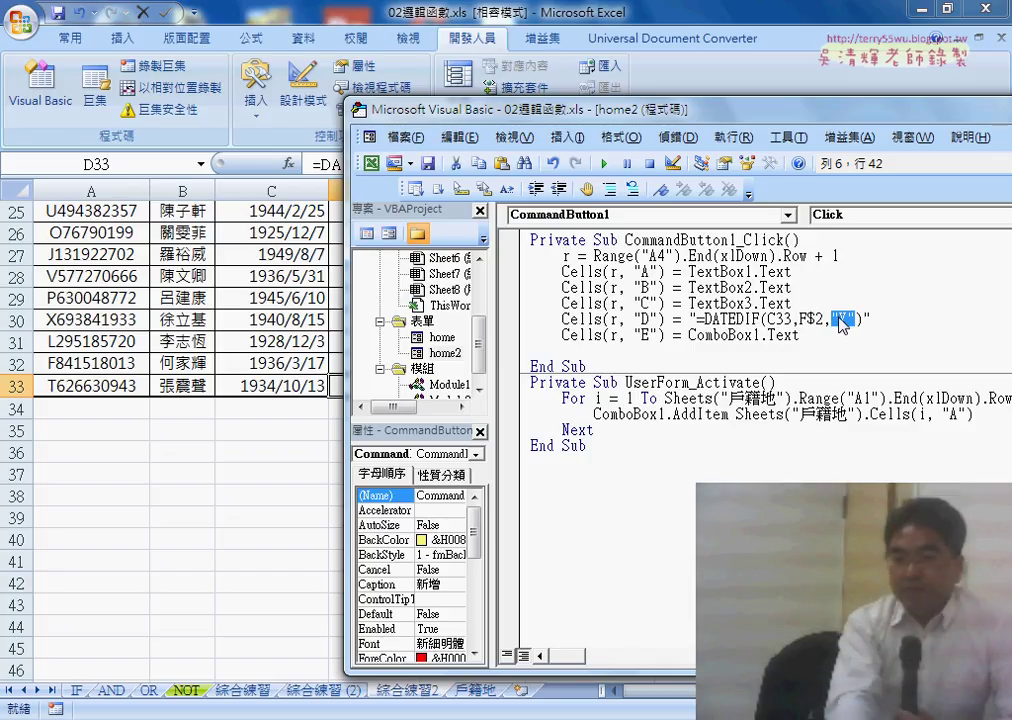
drag(862, 318, 697, 318)
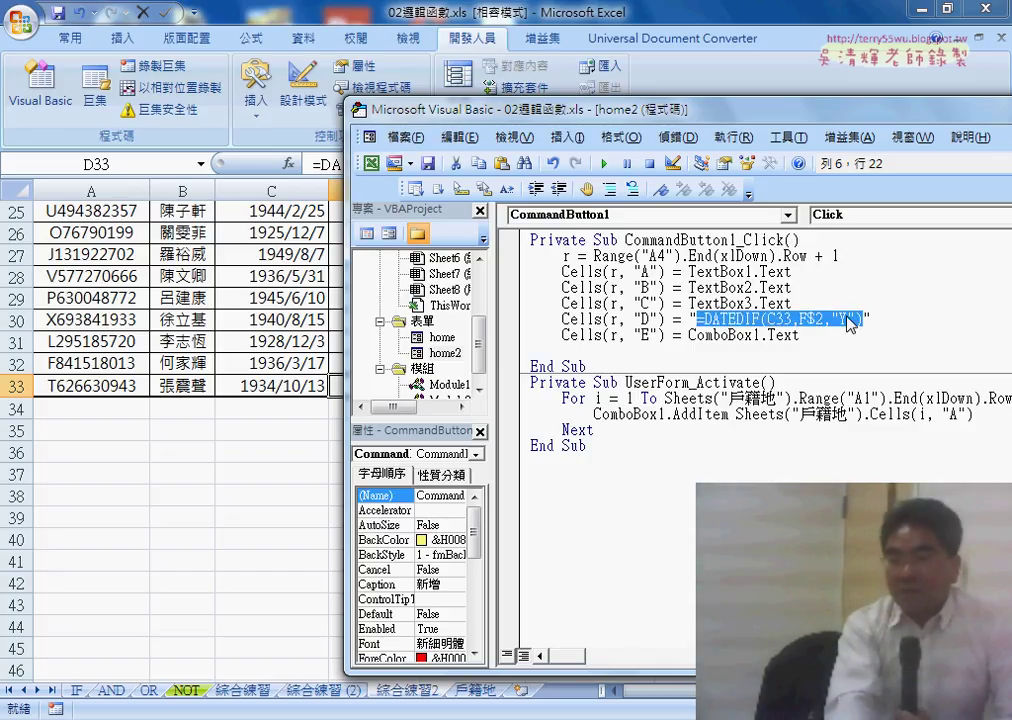
click(870, 318)
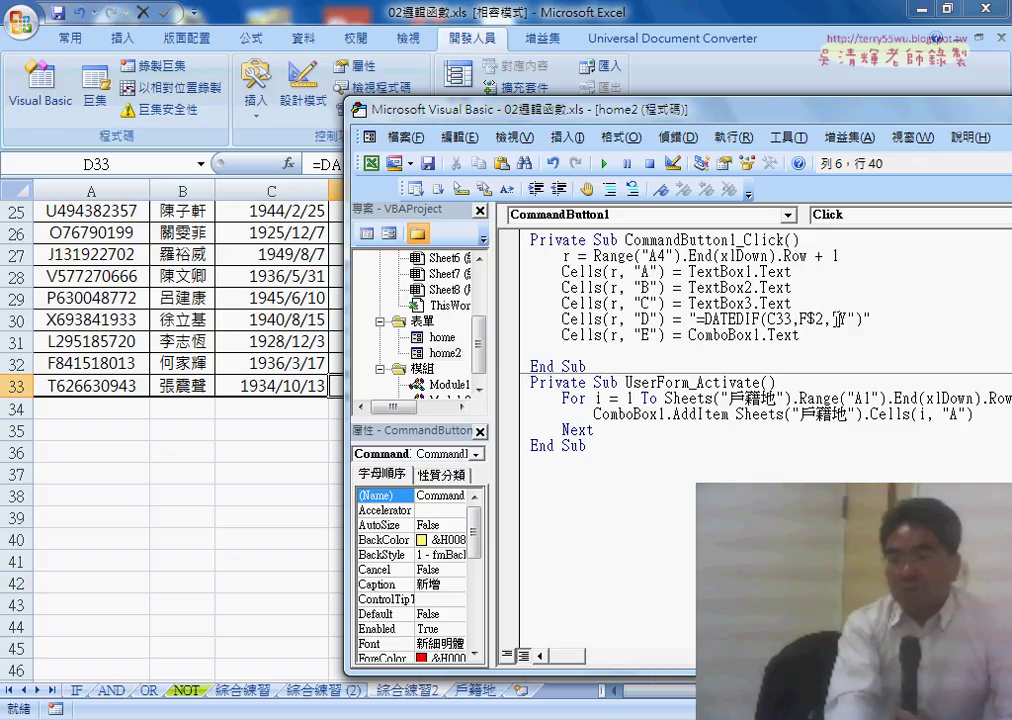
drag(836, 318, 851, 317)
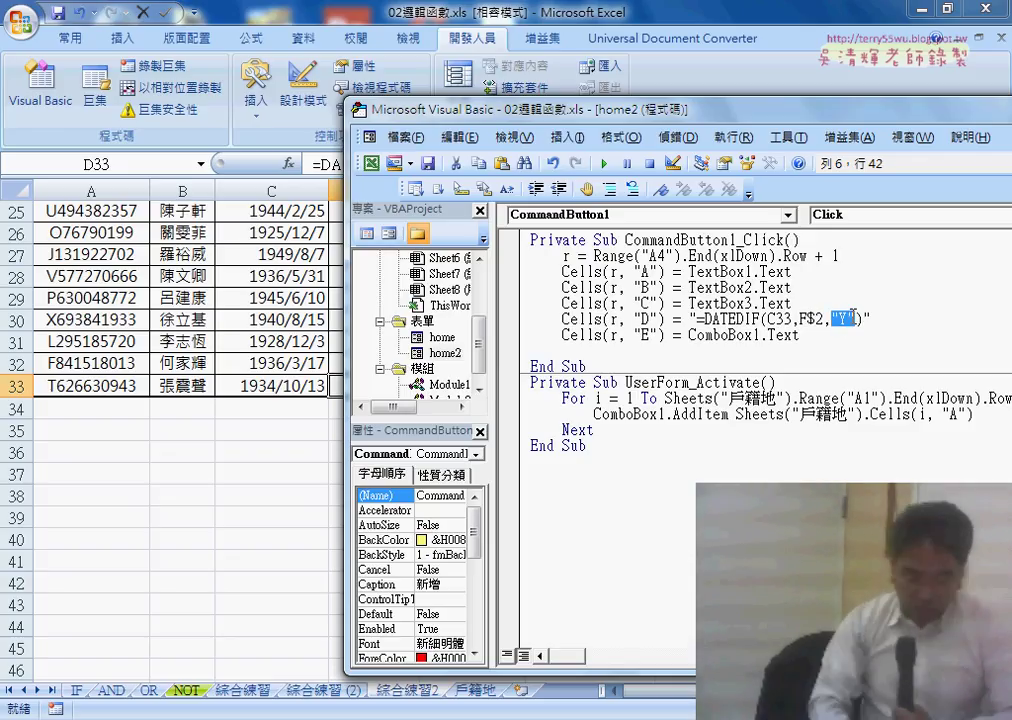
key(Left)
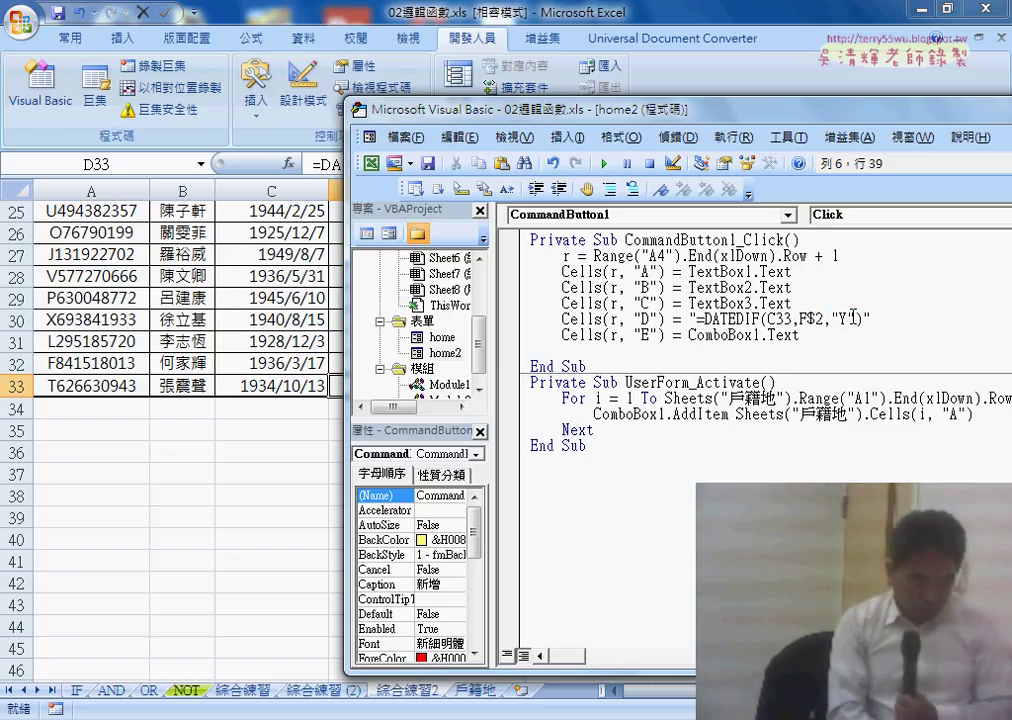
text(")
key(Right)
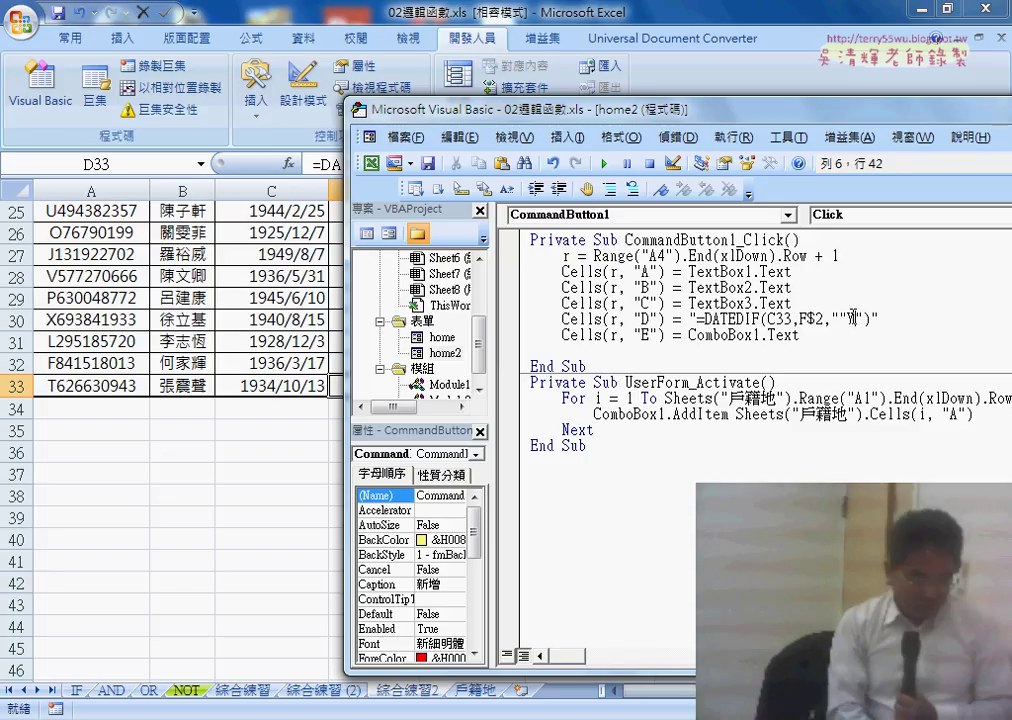
text(")
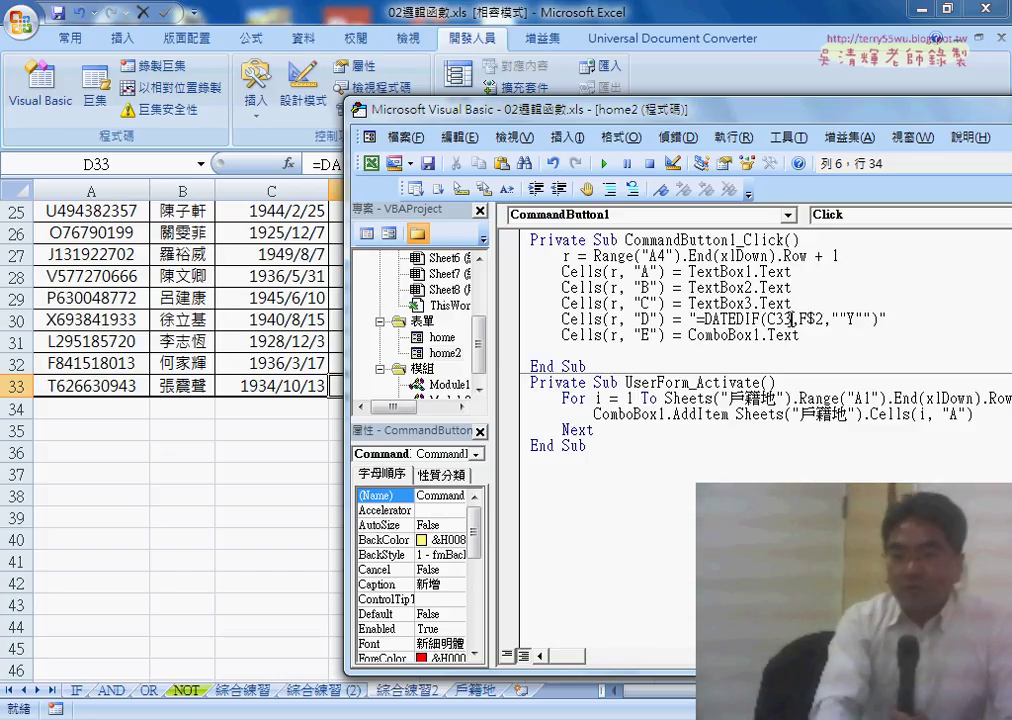
Step: Replace 33 in C33 with " & r & " so the formula uses the row variable
drag(792, 319, 777, 319)
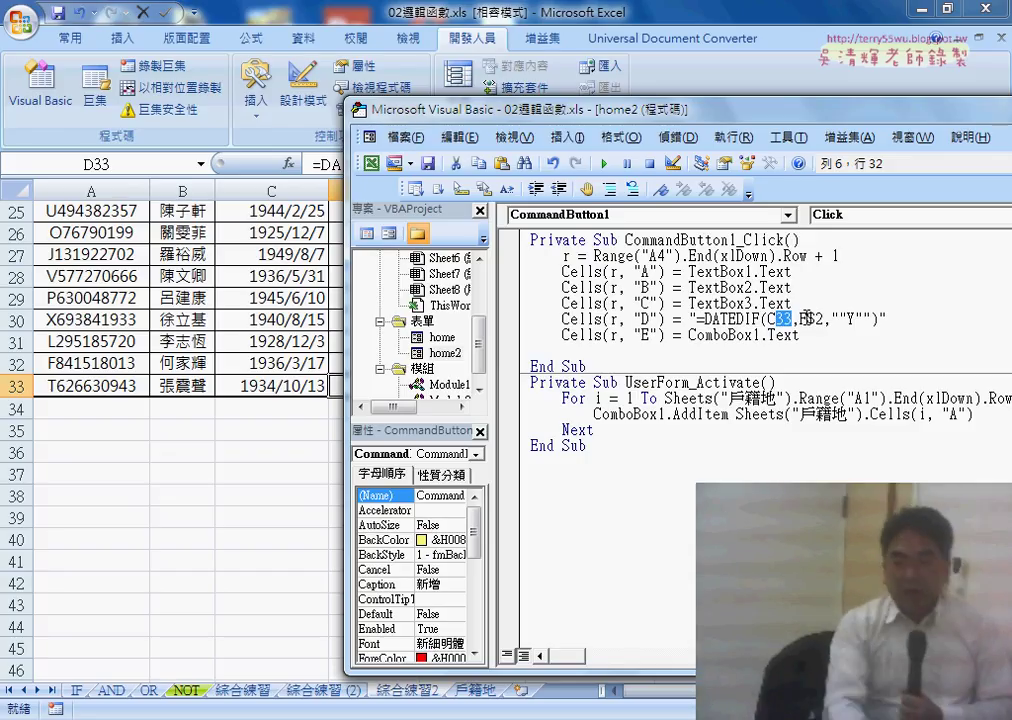
double_click(566, 256)
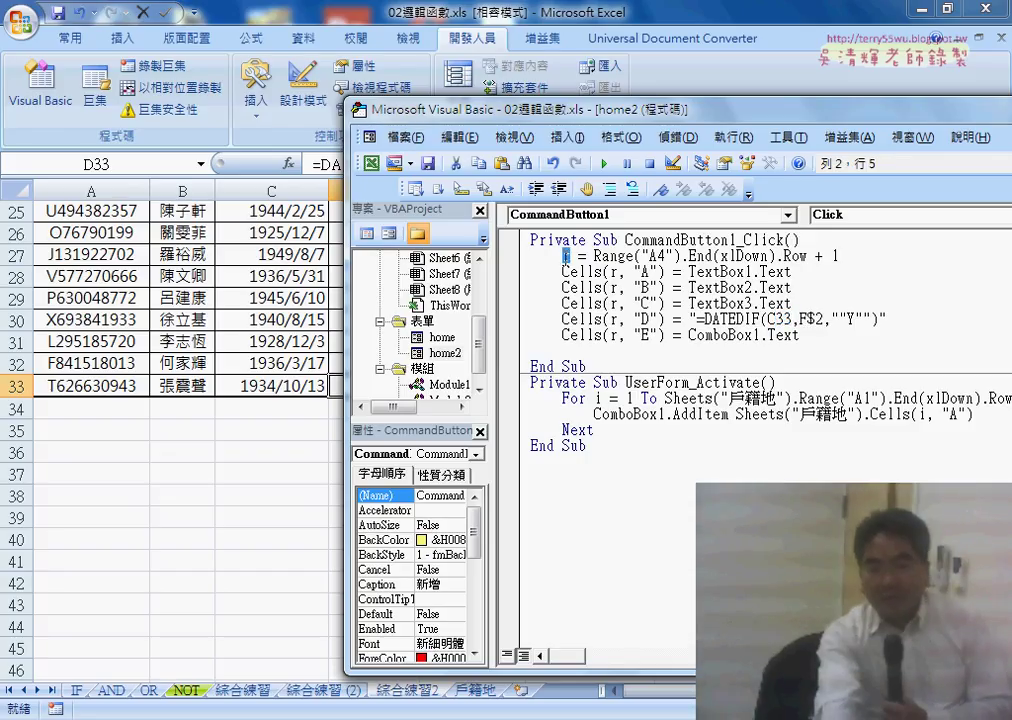
drag(777, 319, 792, 319)
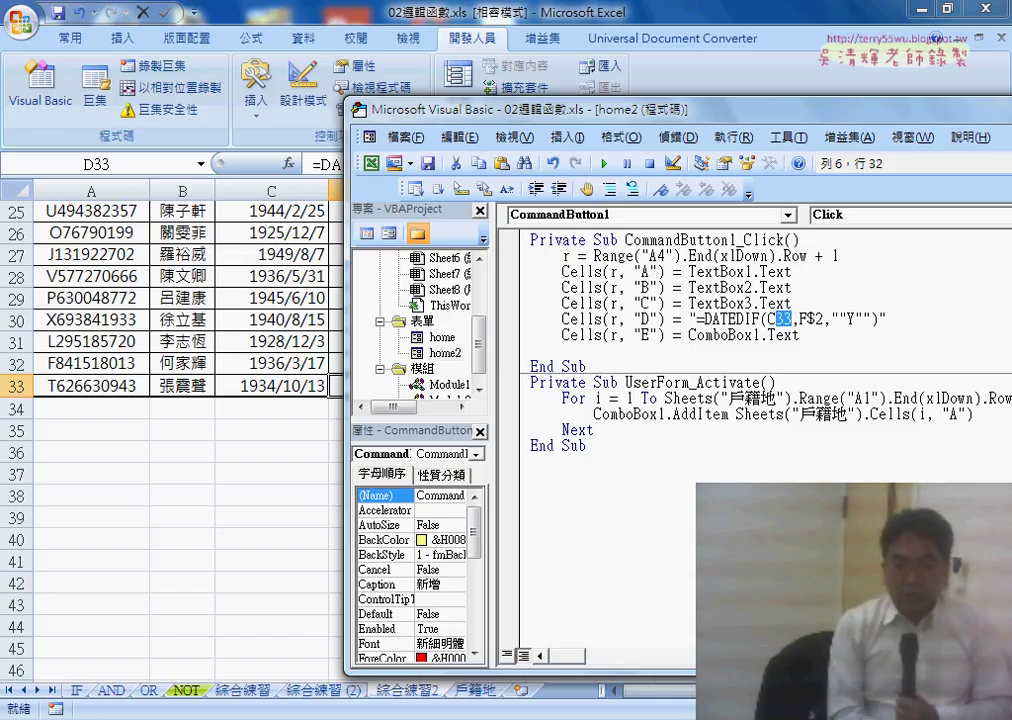
text(")
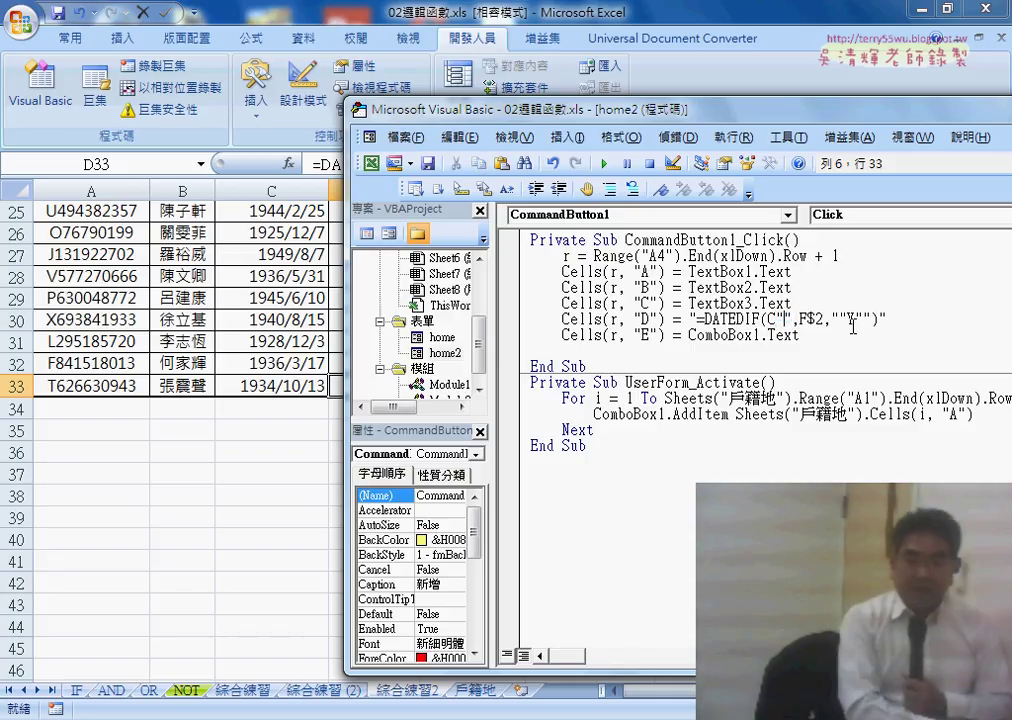
text(&&")
key(Left)
key(Left)
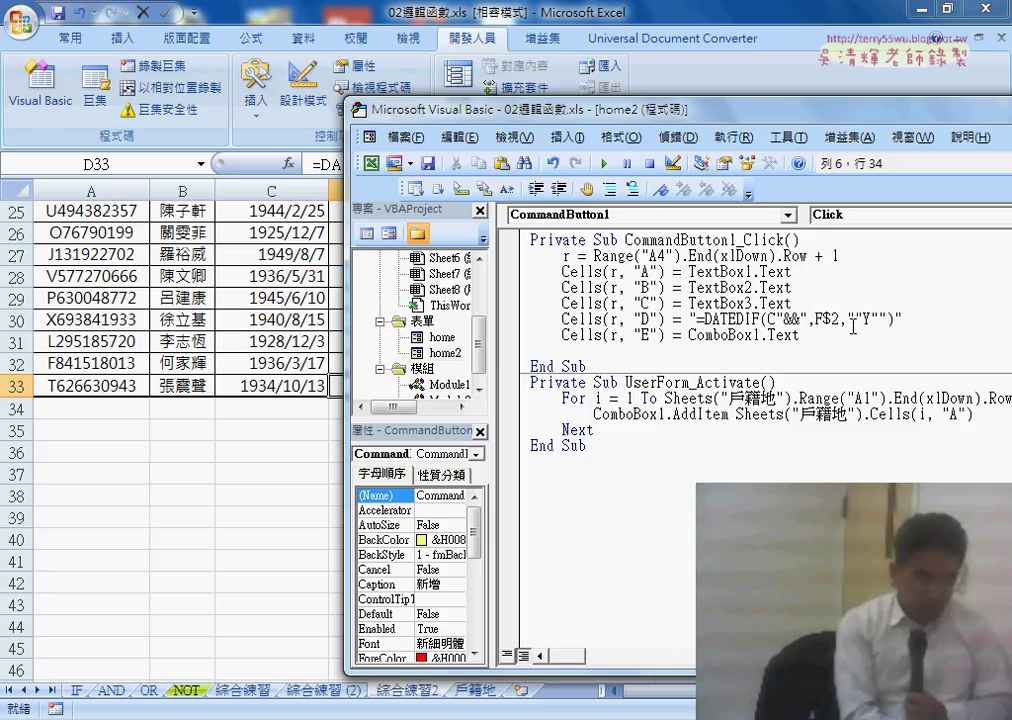
text(r)
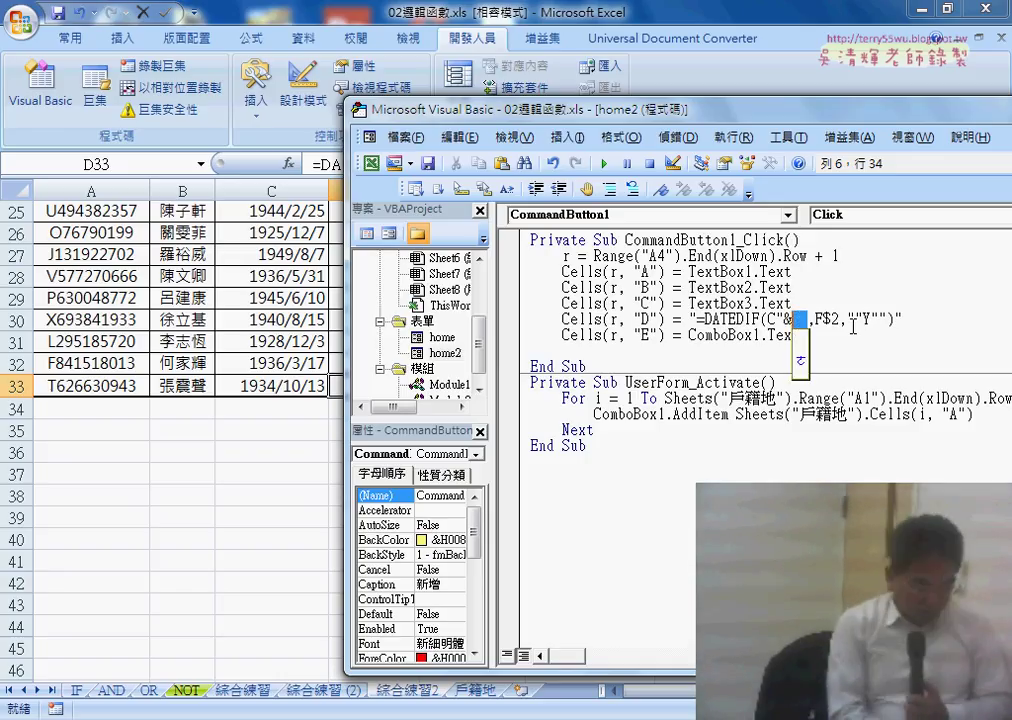
key(Left)
key(Left)
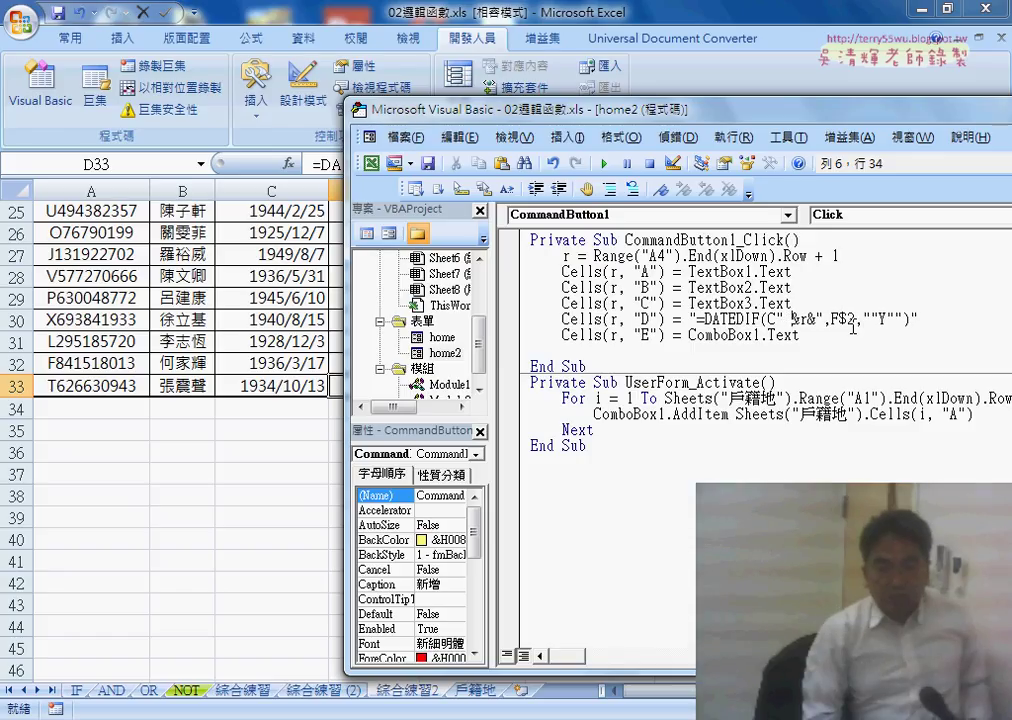
key(Right)
key(Right)
key(Right)
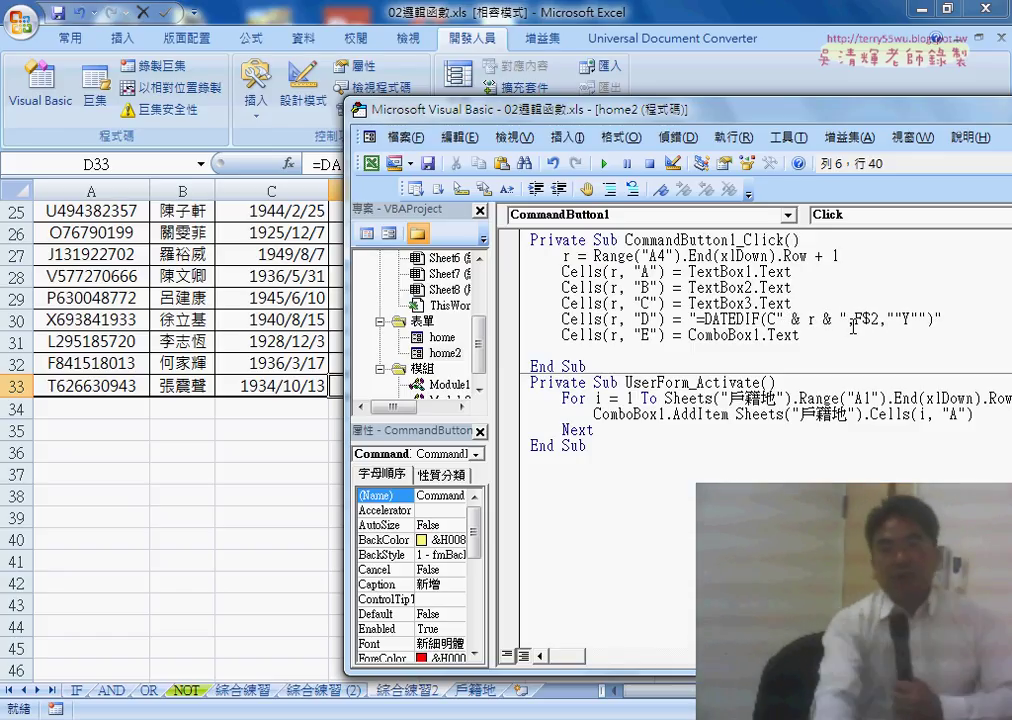
Step: Check the joined pieces around r against the r set on the Range line
double_click(796, 319)
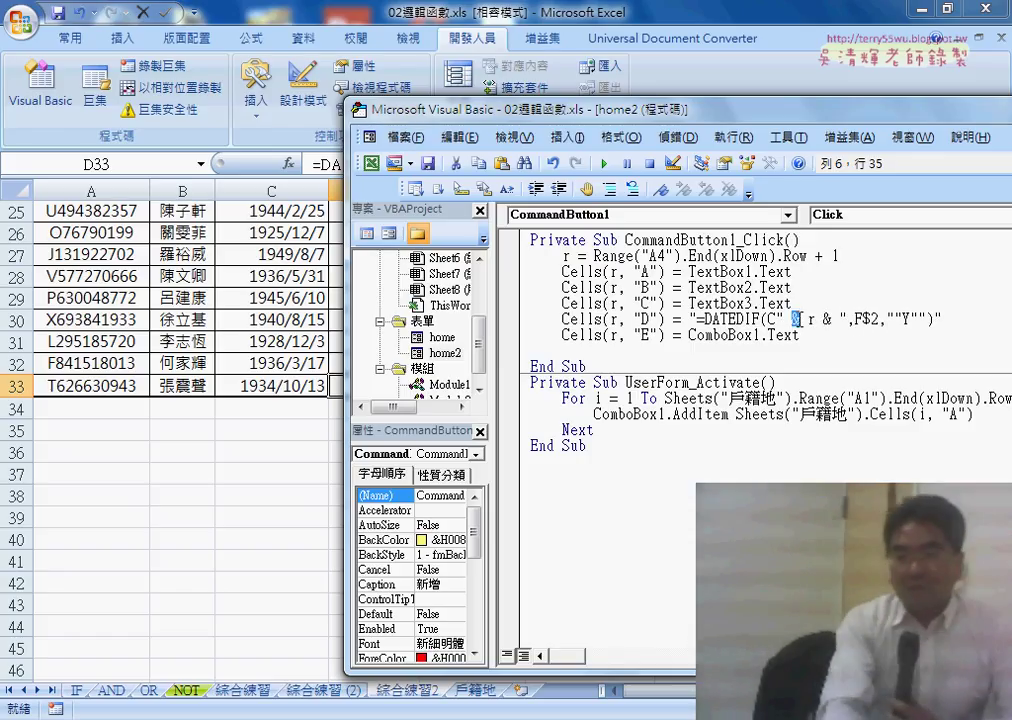
double_click(827, 319)
drag(786, 319, 731, 319)
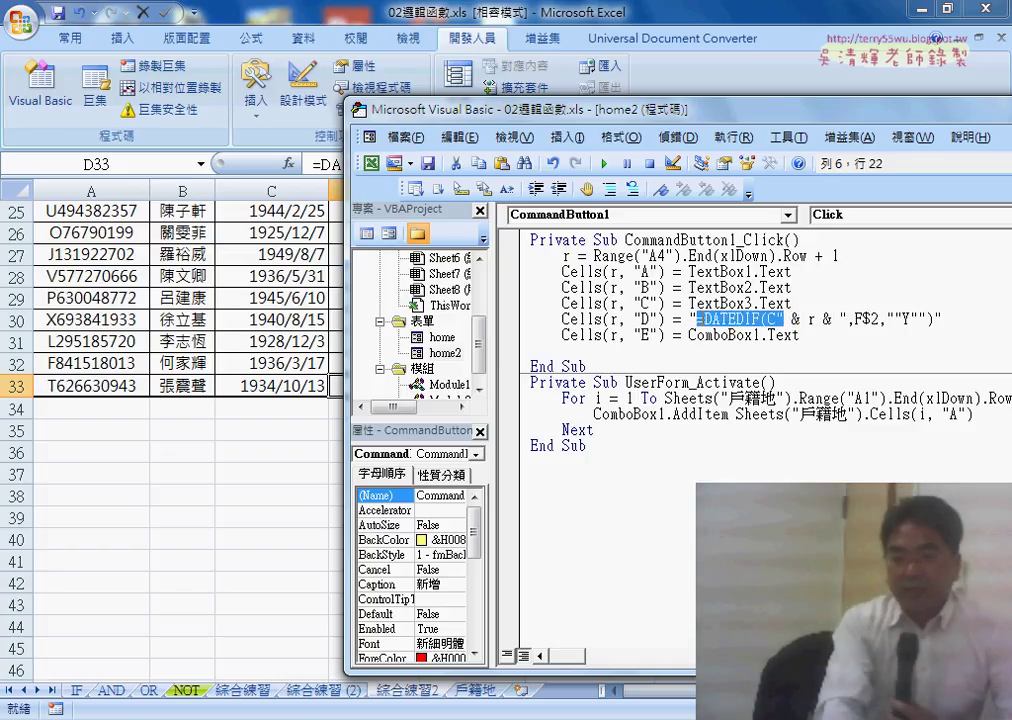
drag(840, 319, 945, 319)
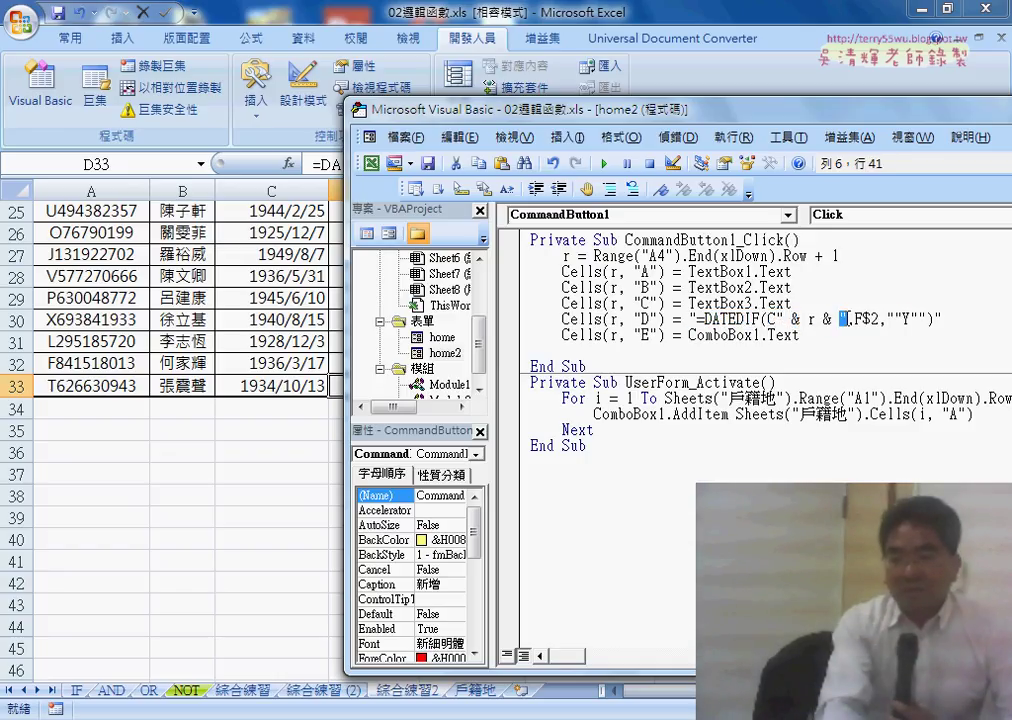
click(834, 320)
double_click(811, 319)
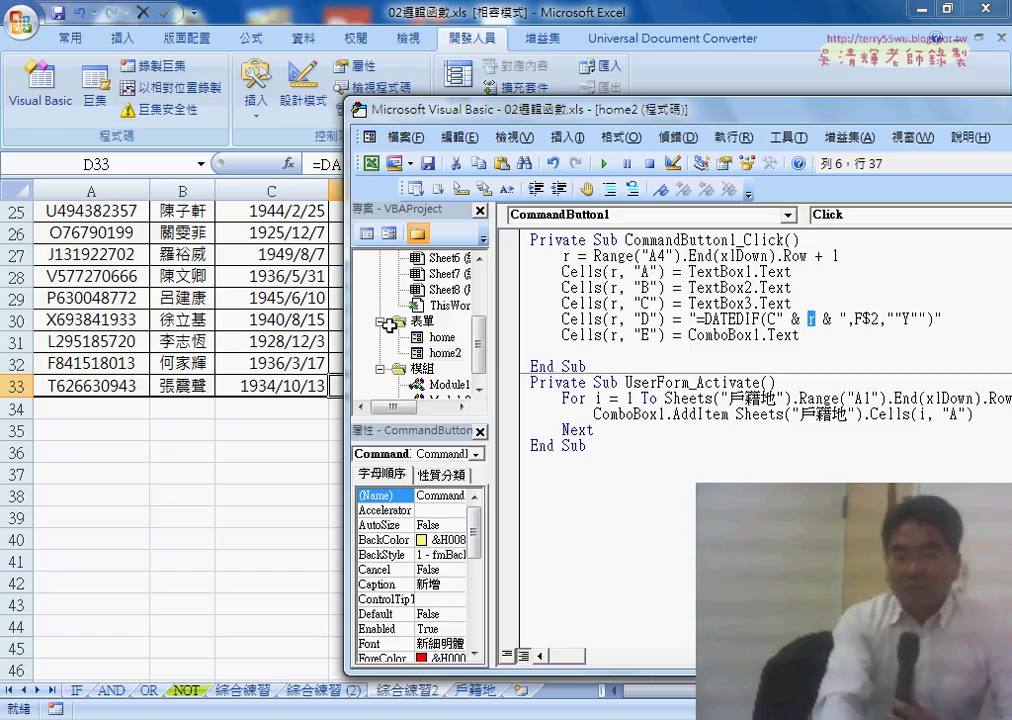
click(568, 256)
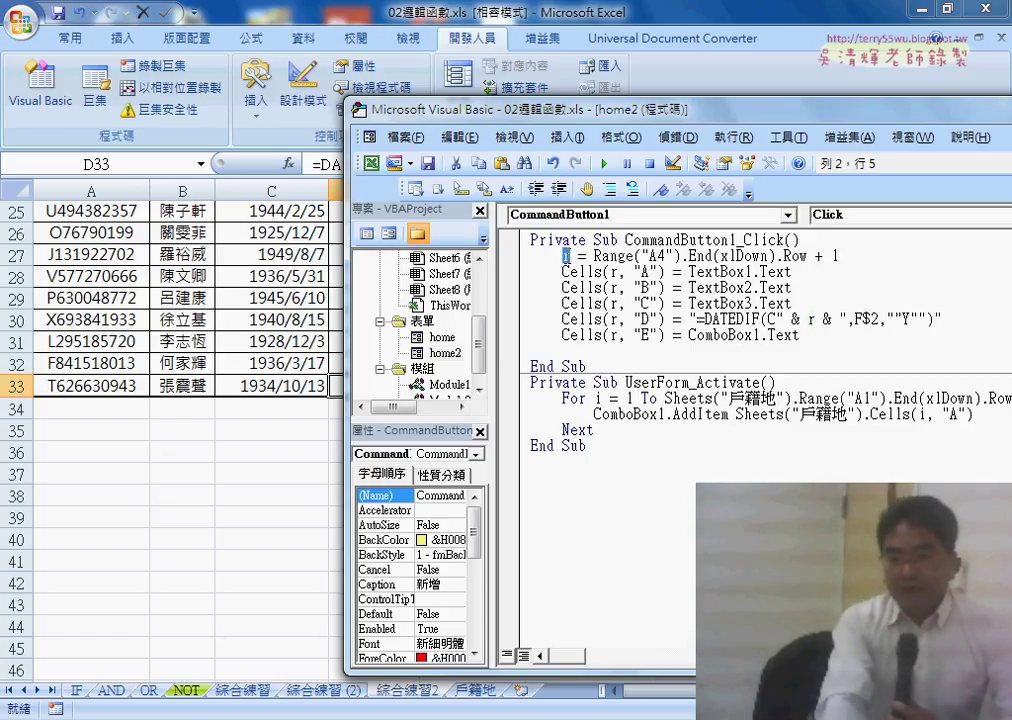
double_click(817, 320)
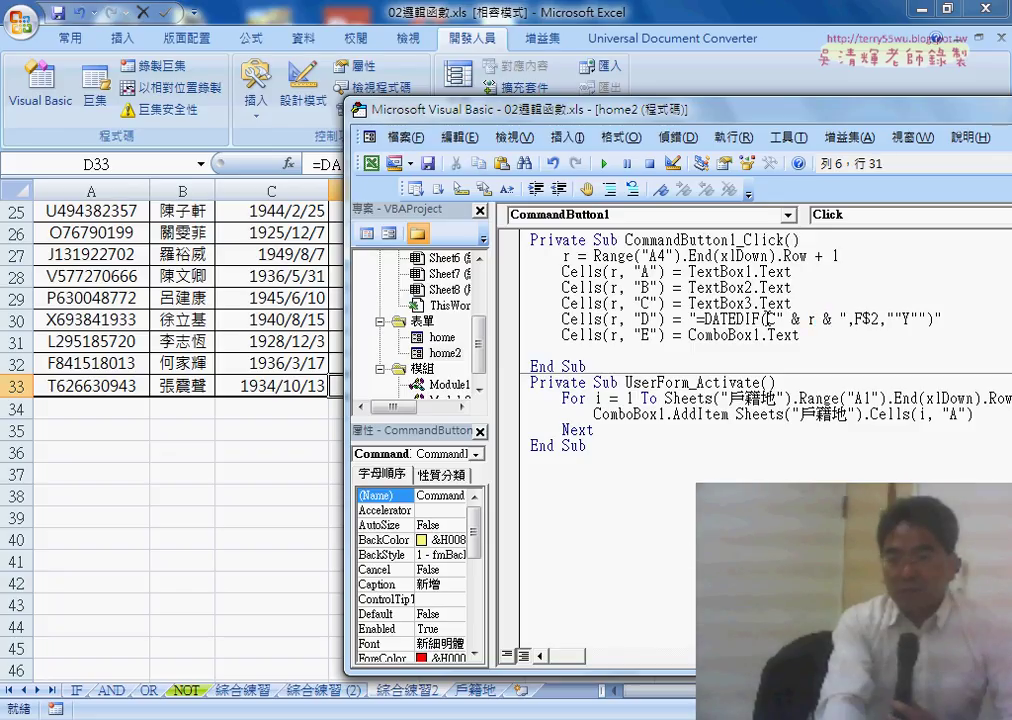
drag(768, 319, 835, 319)
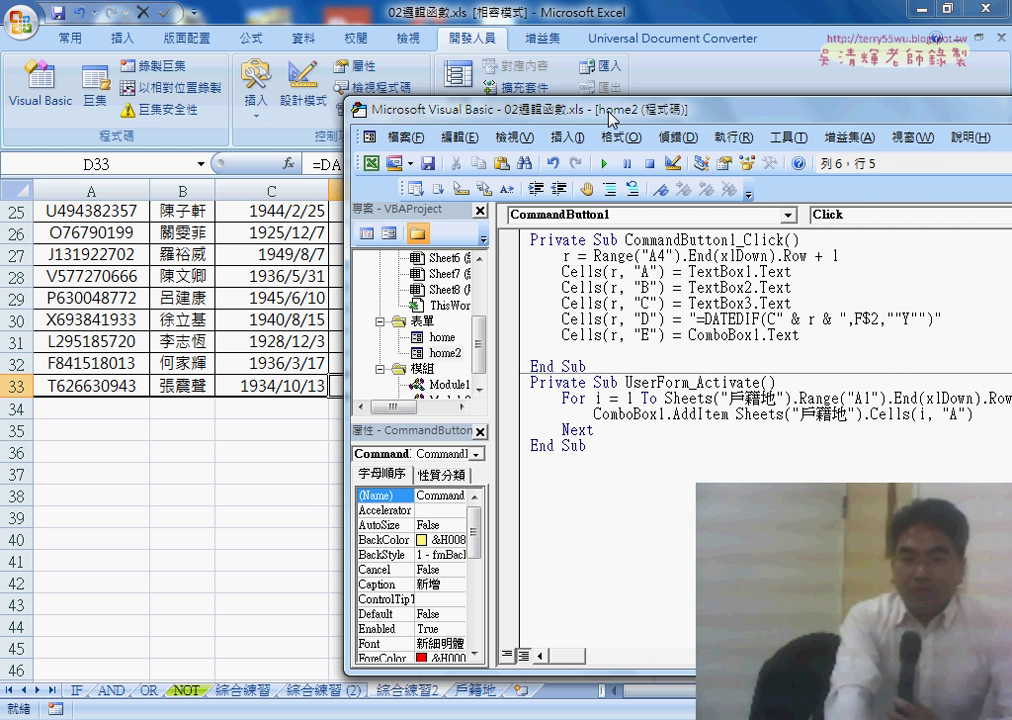
Step: Copy Cells(r, "E") = onto the blank line below, indent it, and change E to F
mouse_move(608, 111)
mouse_down()
mouse_move(567, 418)
mouse_move(546, 88)
mouse_up()
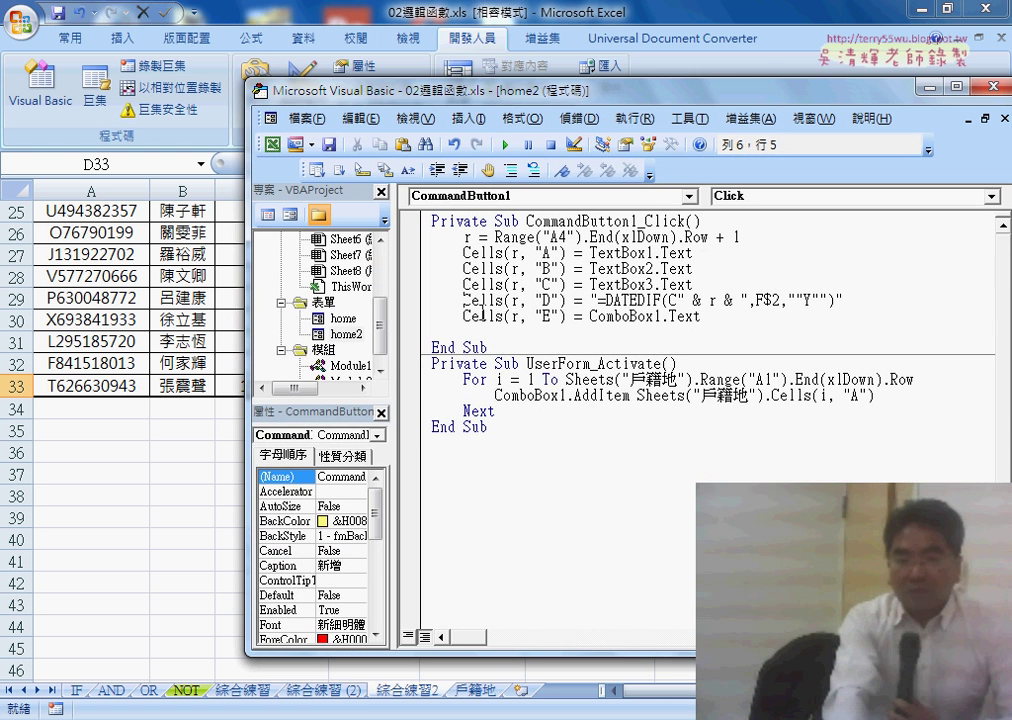
drag(463, 317, 584, 317)
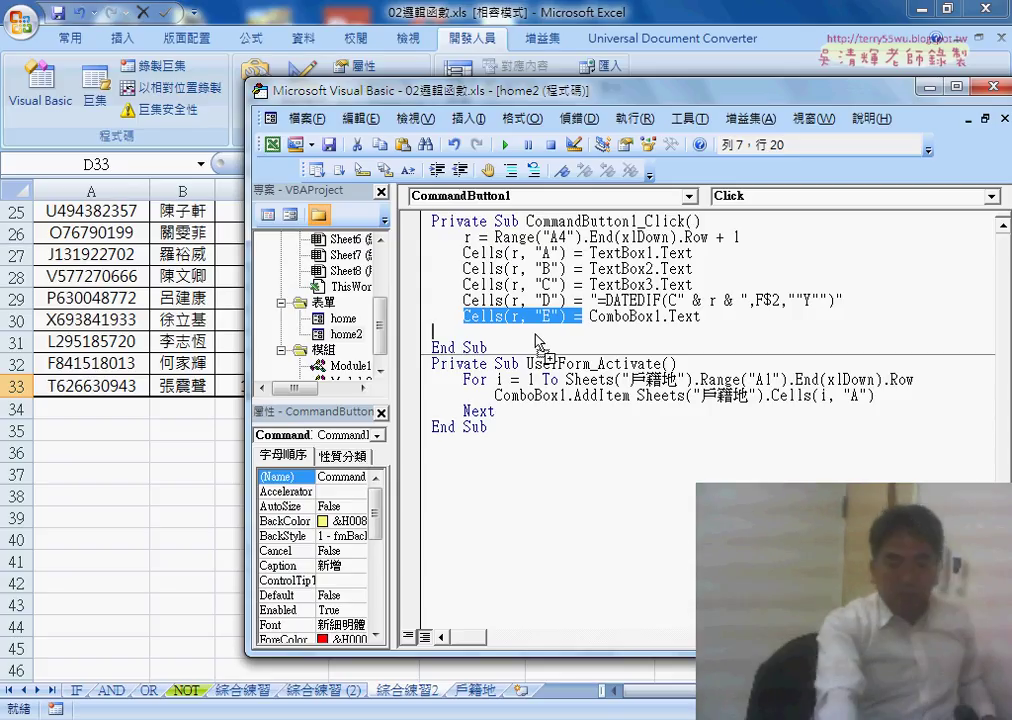
drag(539, 343, 433, 332)
key(Tab)
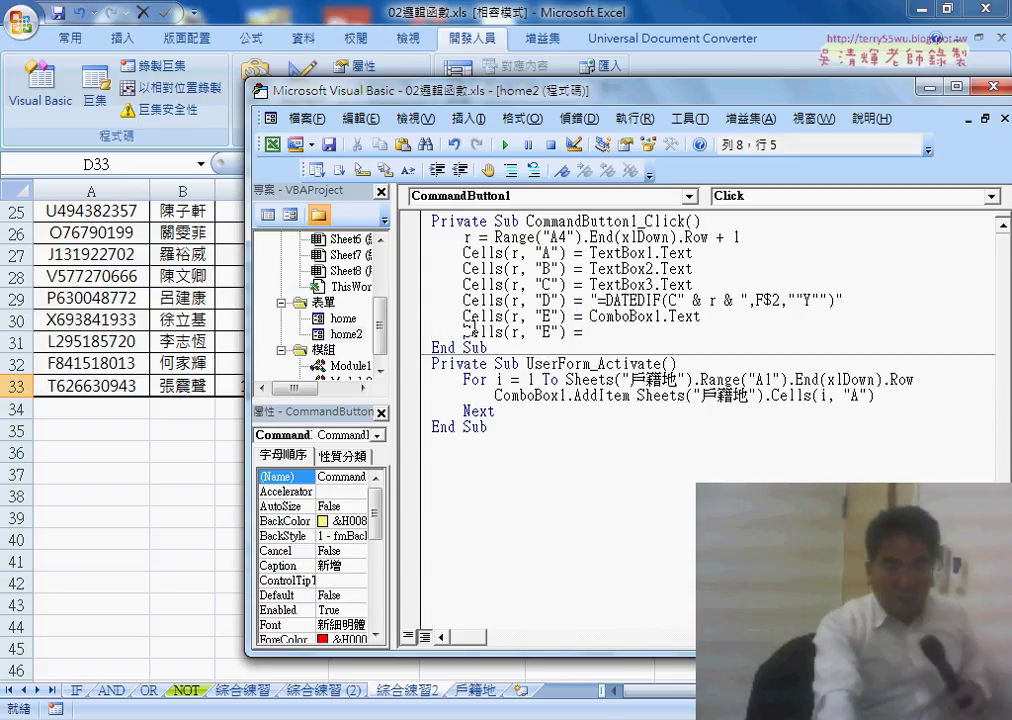
double_click(546, 332)
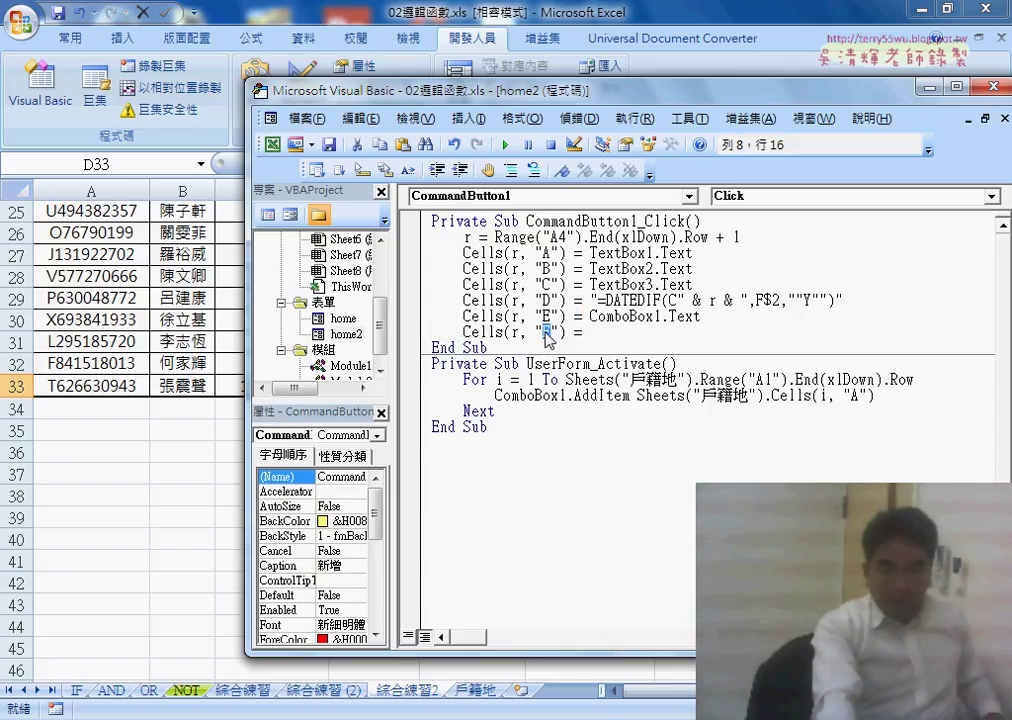
text(F)
click(606, 336)
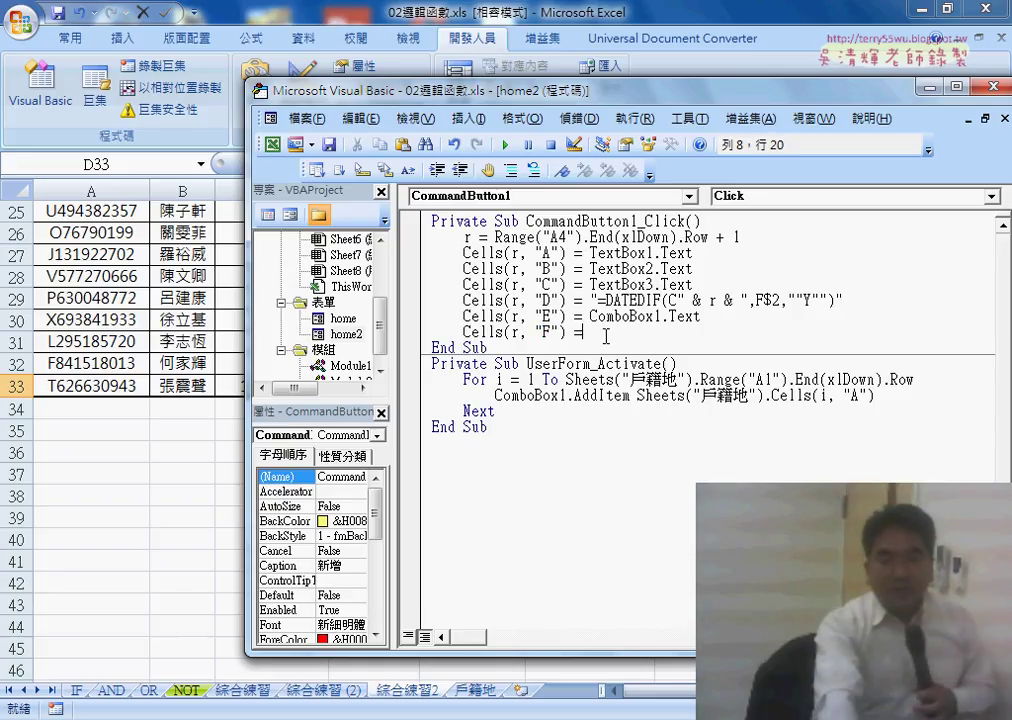
Step: Copy the function name 安養中心函數 from Module2, then return to home2's add-button code
scroll(320, 300, down, 1)
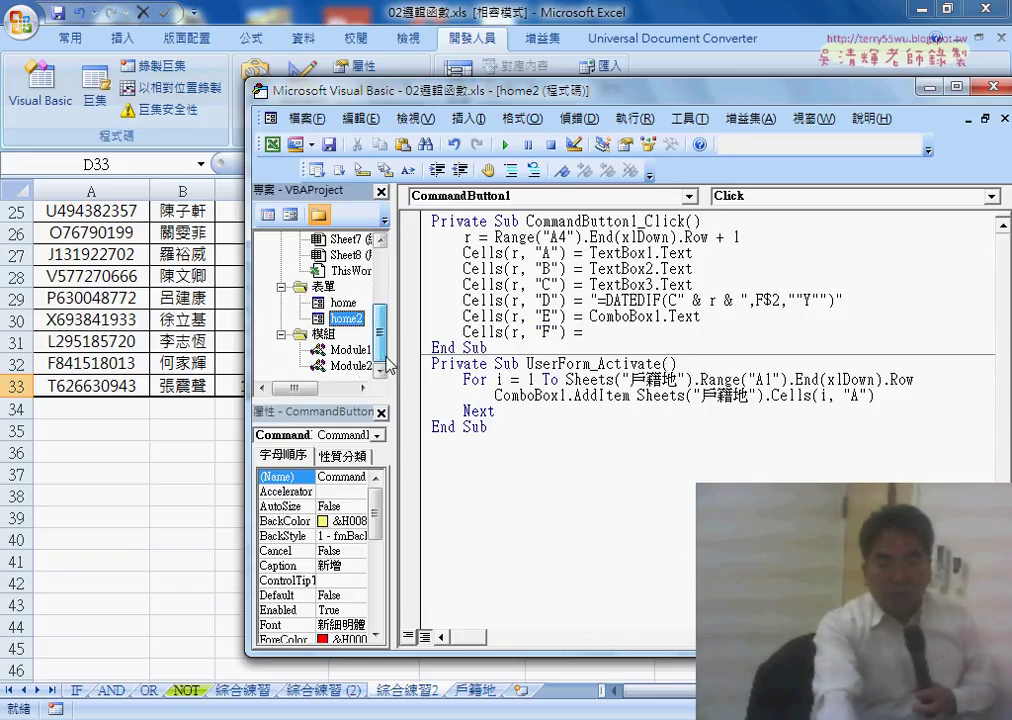
double_click(348, 365)
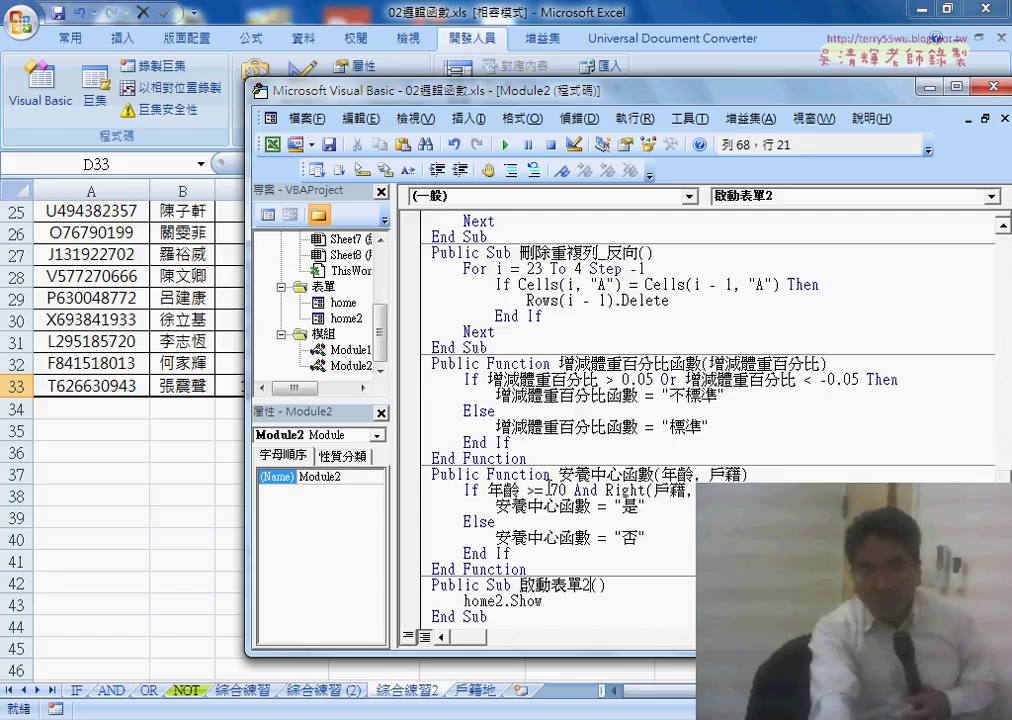
drag(558, 474, 652, 474)
key(ctrl+c)
right_click(636, 477)
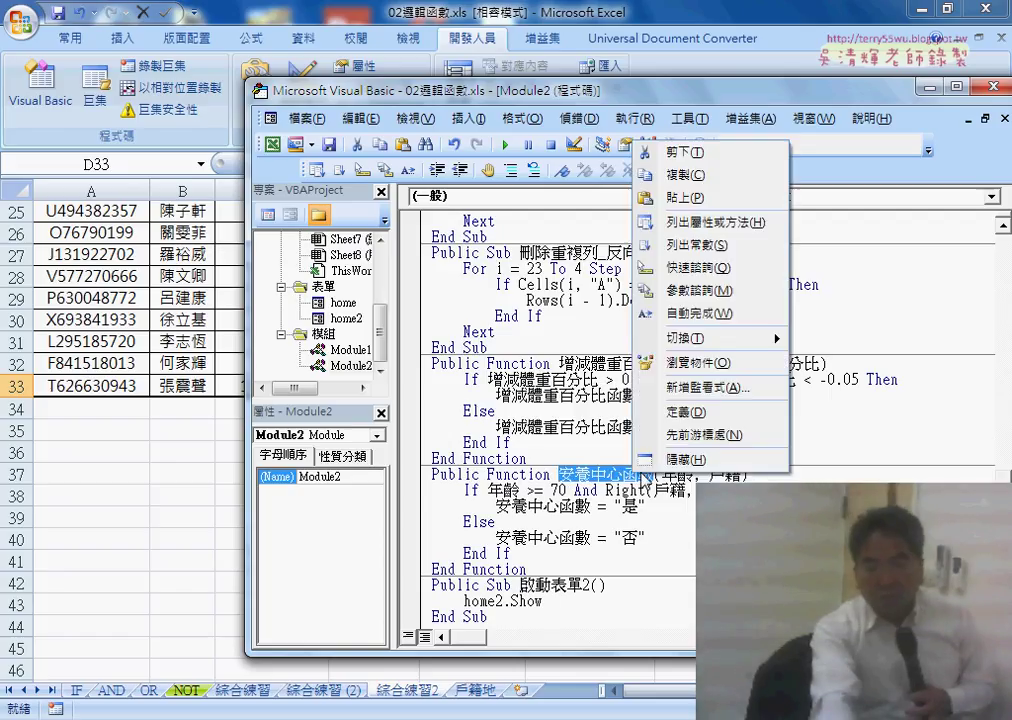
click(732, 178)
double_click(343, 318)
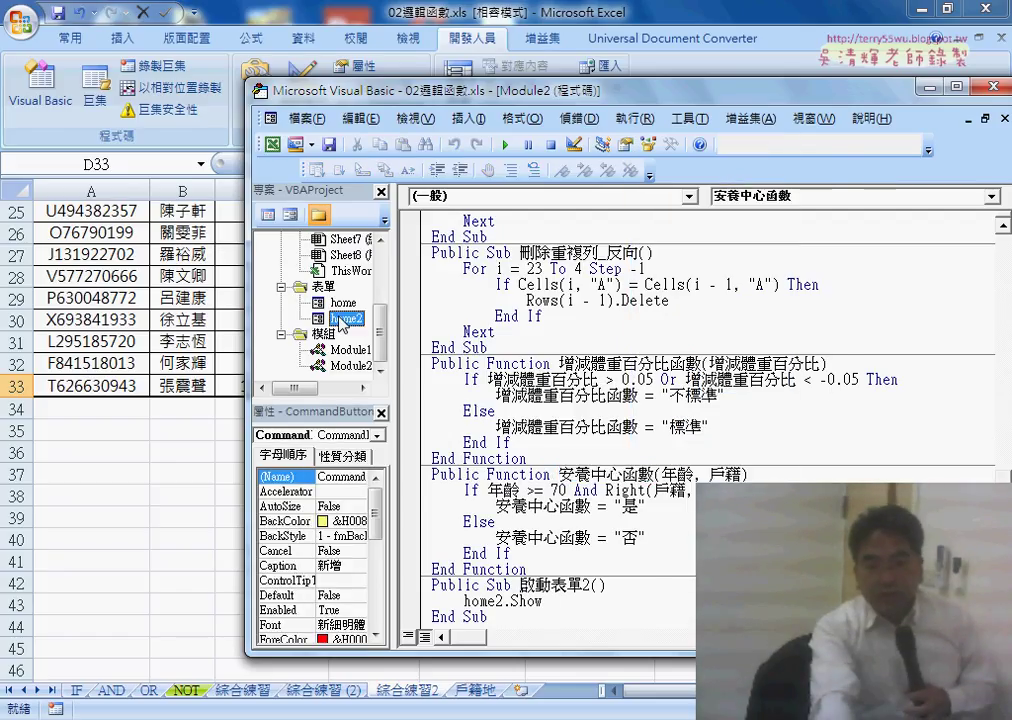
double_click(788, 282)
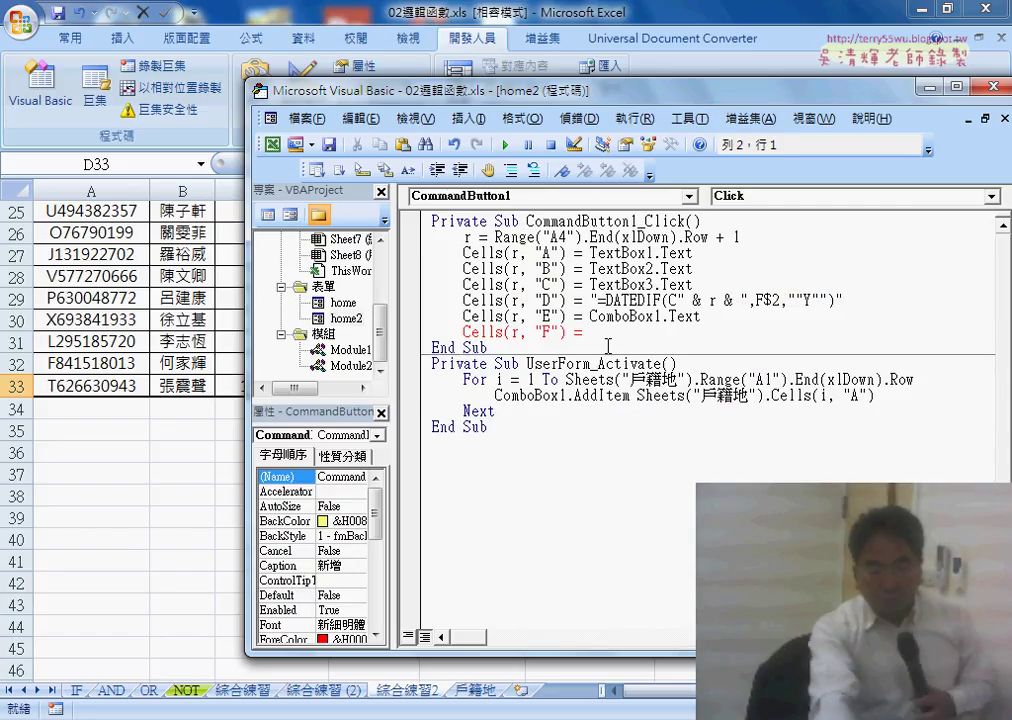
Step: Write 安養中心函數( after Cells(r, "F") =, reusing Cells(r, "D") and Cells(r, "E") as arguments
key(ctrl+v)
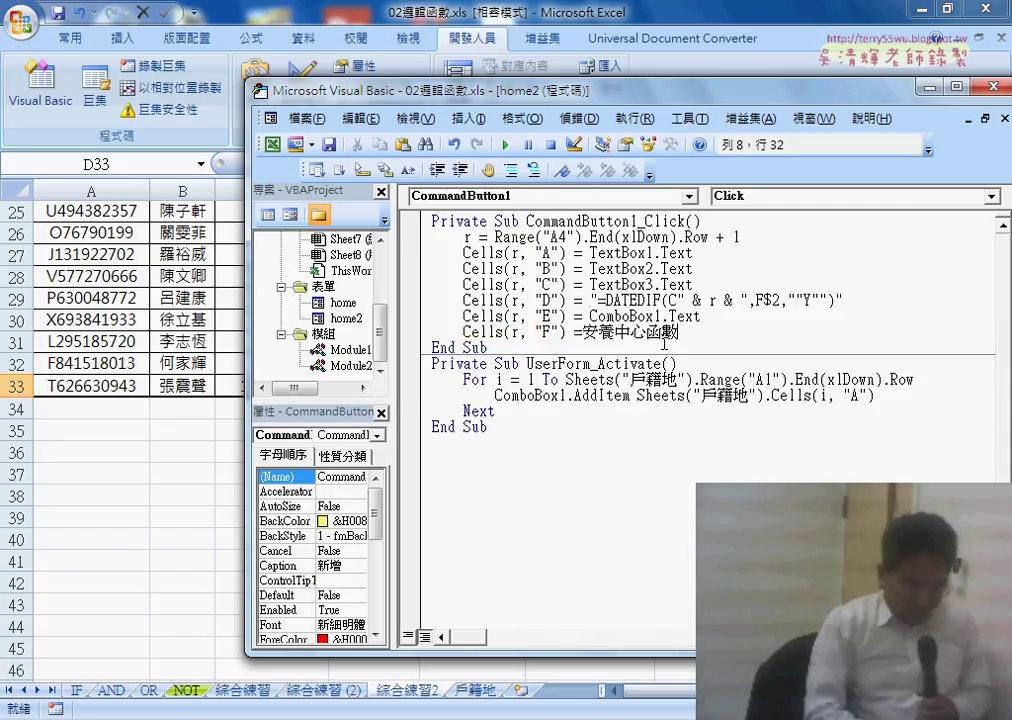
text(()
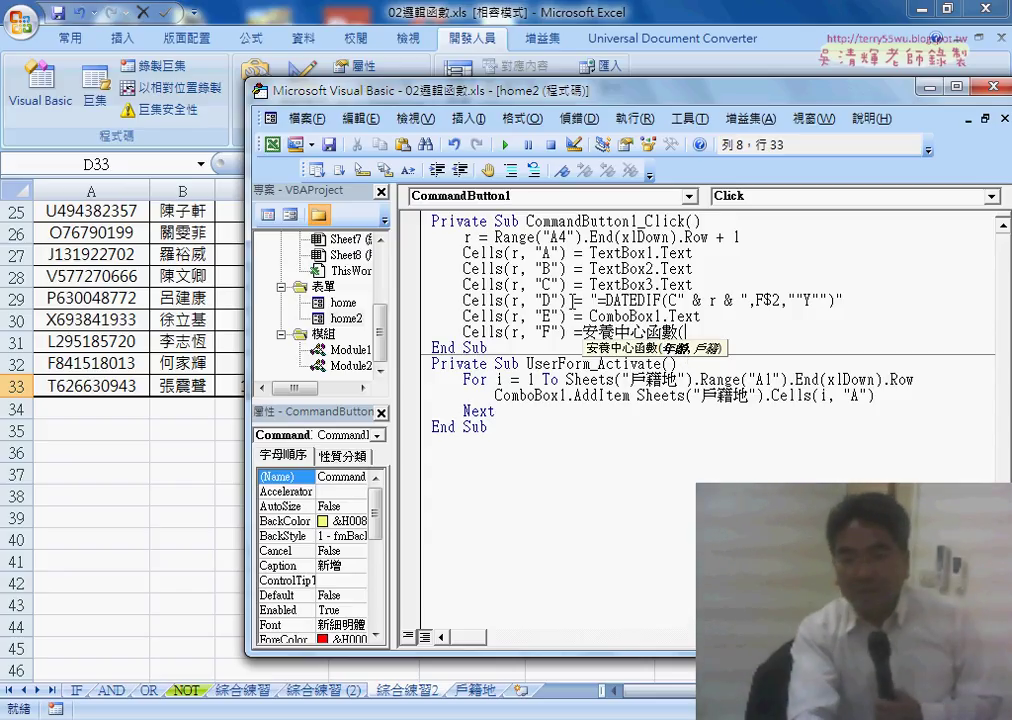
click(566, 300)
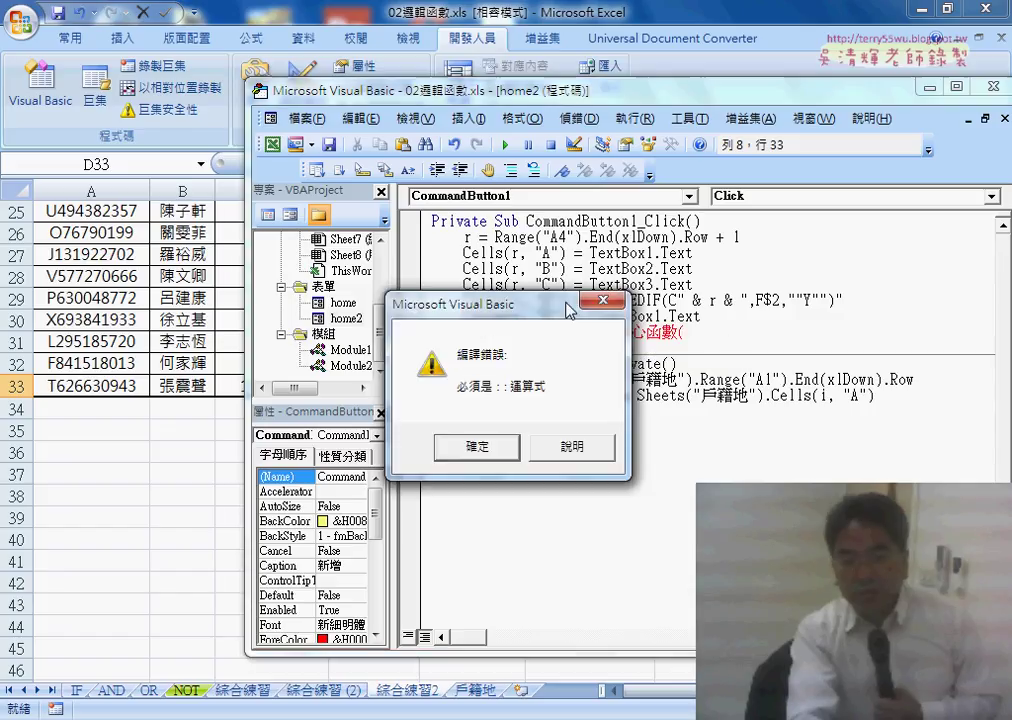
key(Return)
mouse_move(566, 300)
mouse_down()
mouse_move(504, 300)
mouse_move(762, 343)
mouse_up()
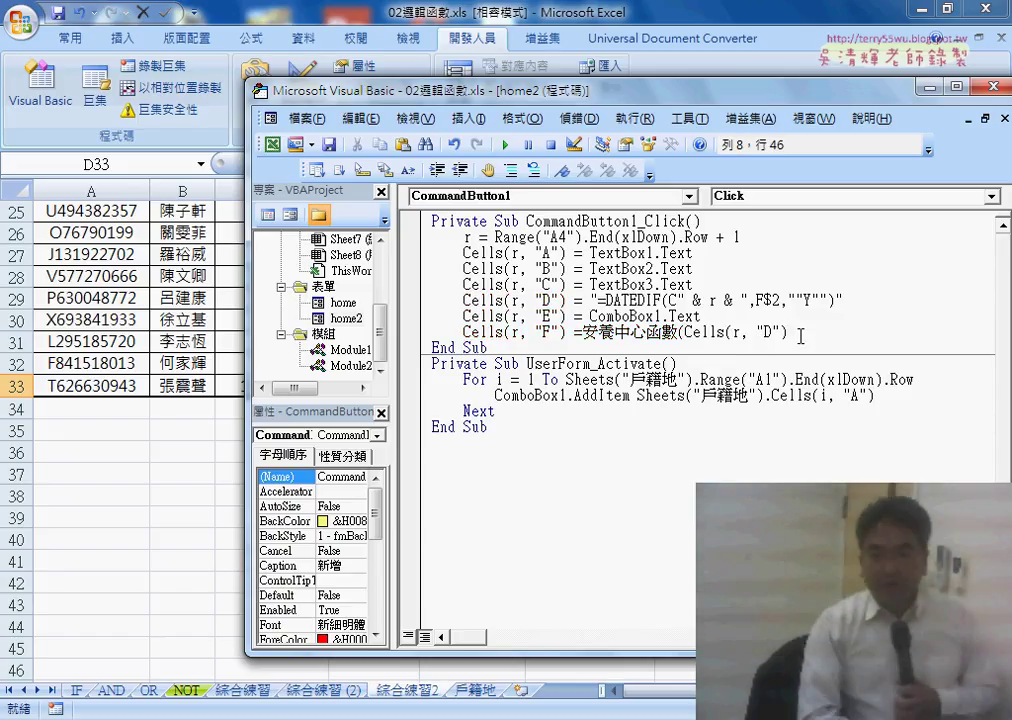
text(,)
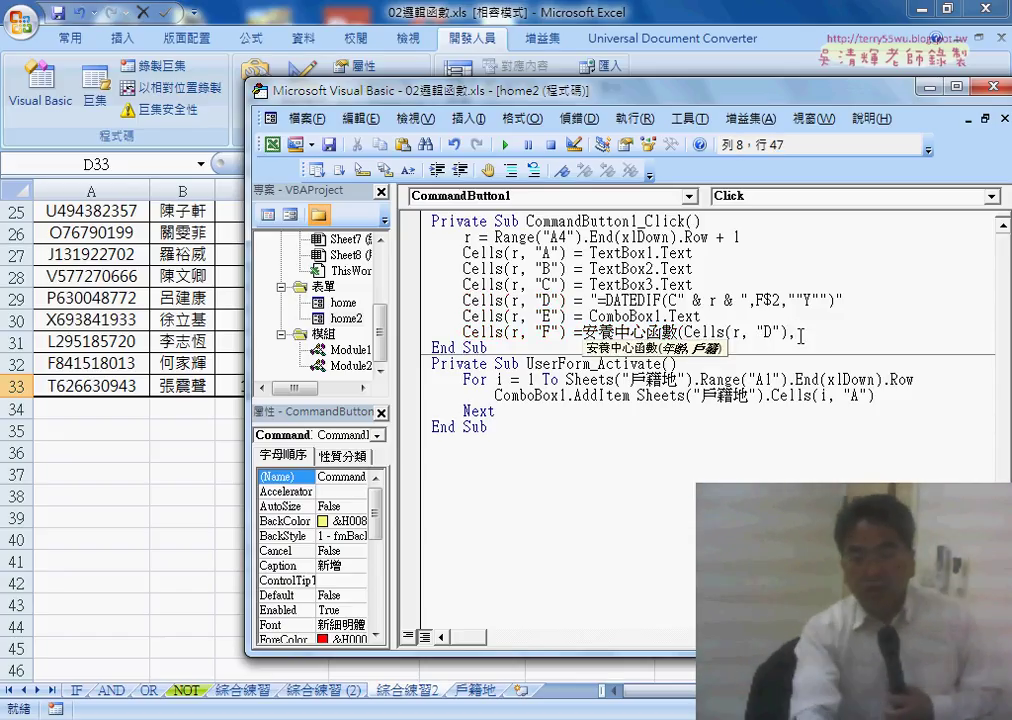
click(567, 315)
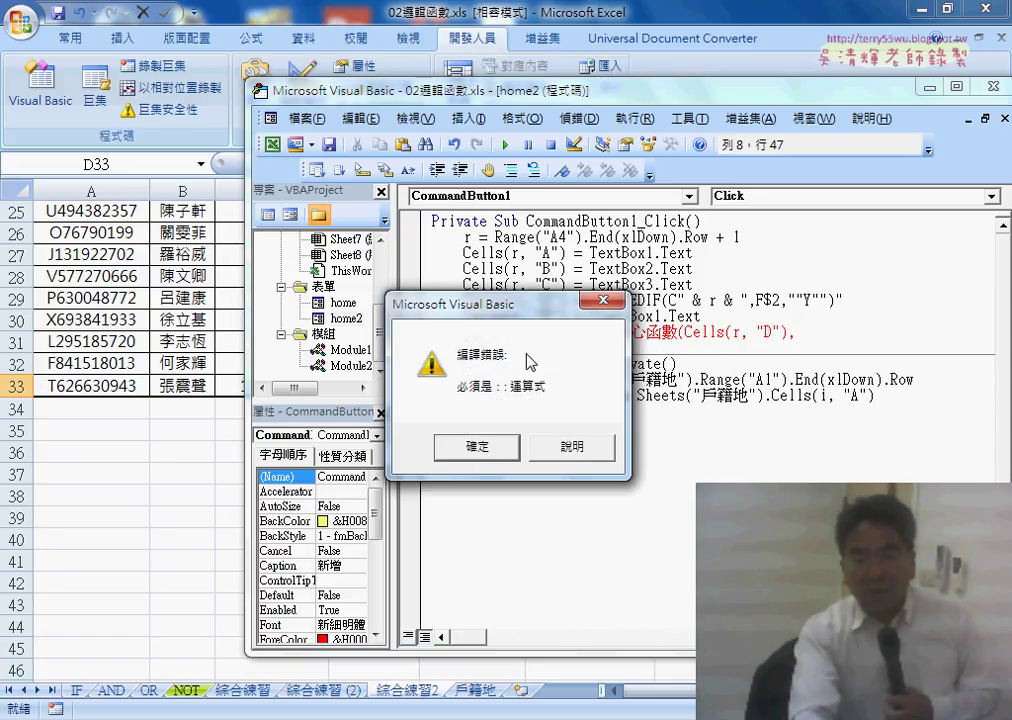
key(Return)
mouse_move(567, 316)
mouse_down()
mouse_move(519, 316)
mouse_move(832, 344)
mouse_up()
text(Cells(r, "E")))
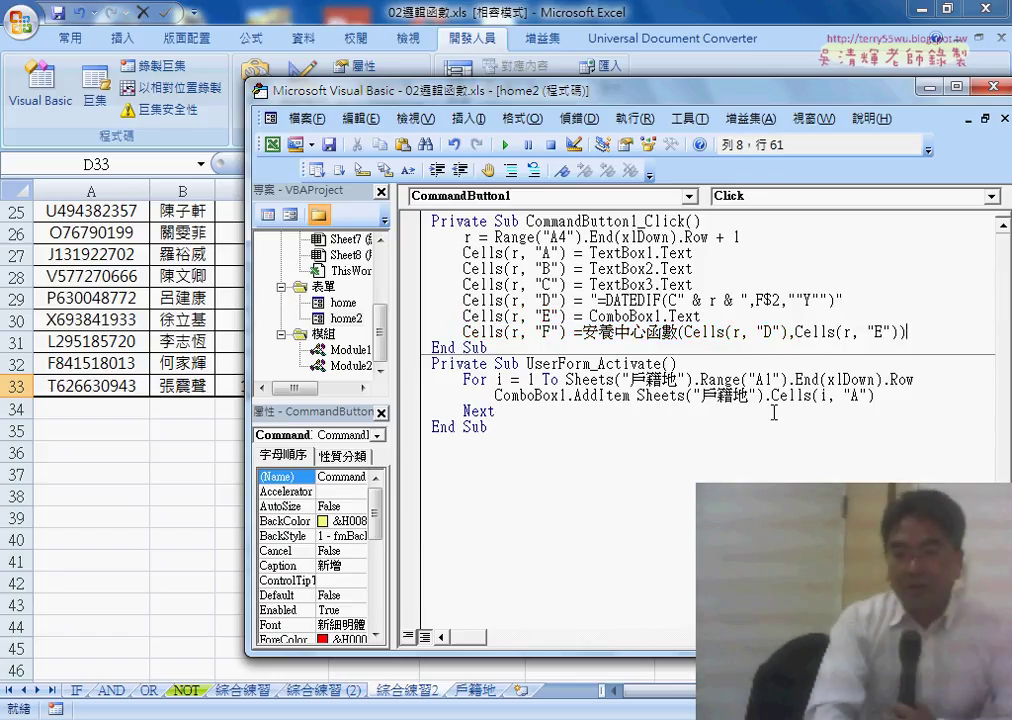
key(Down)
key(Down)
key(Down)
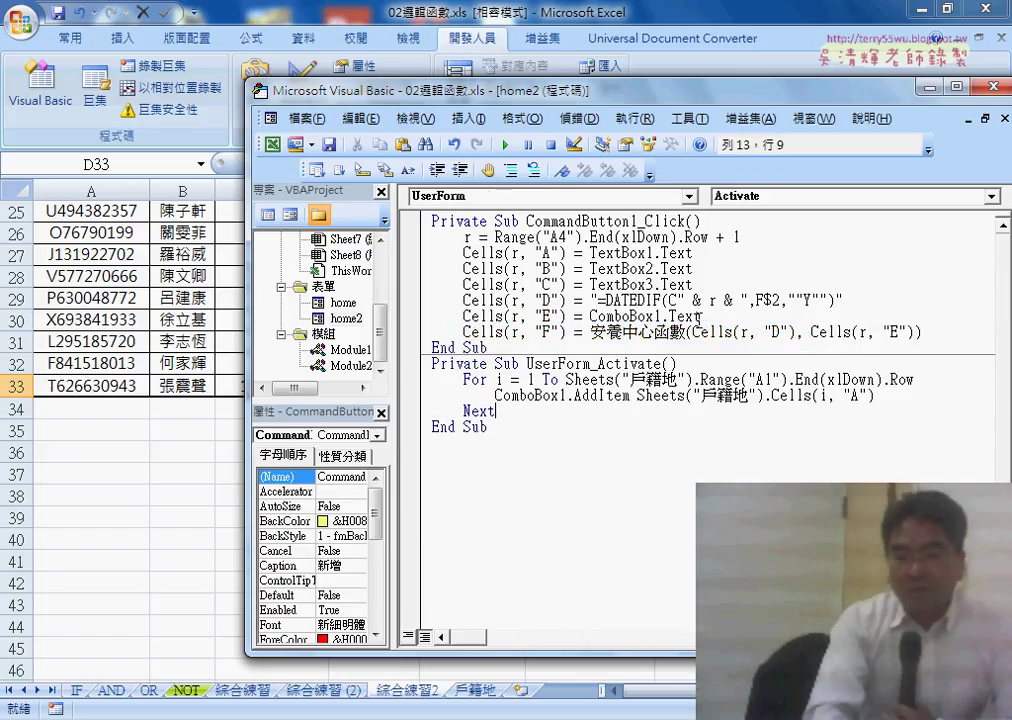
click(563, 300)
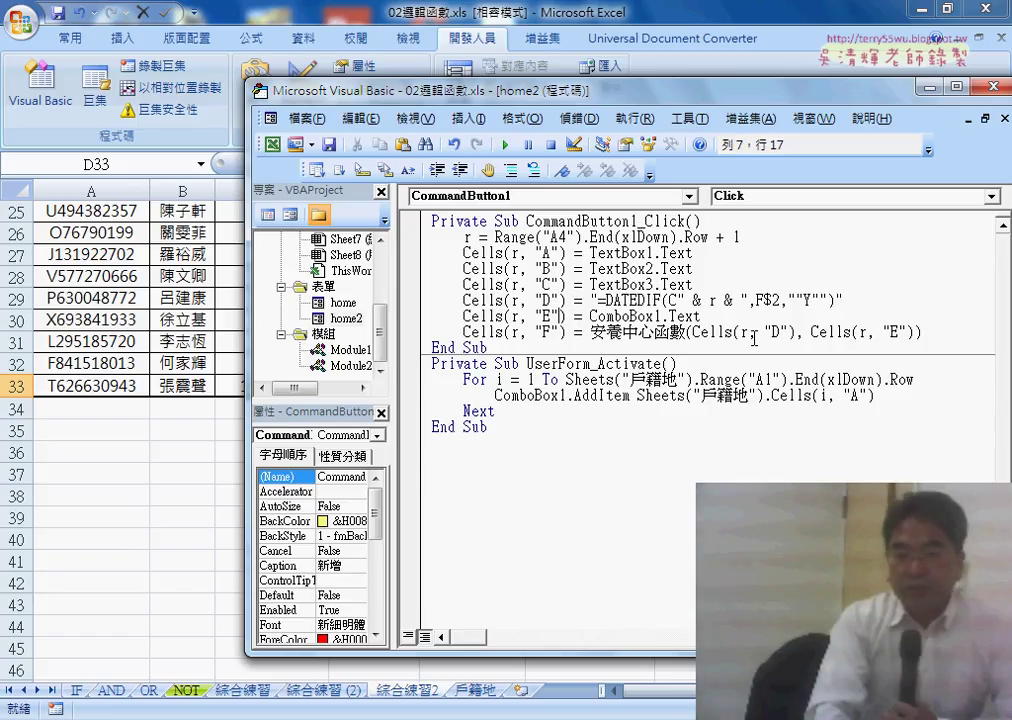
key(Down)
key(Down)
drag(590, 332, 668, 332)
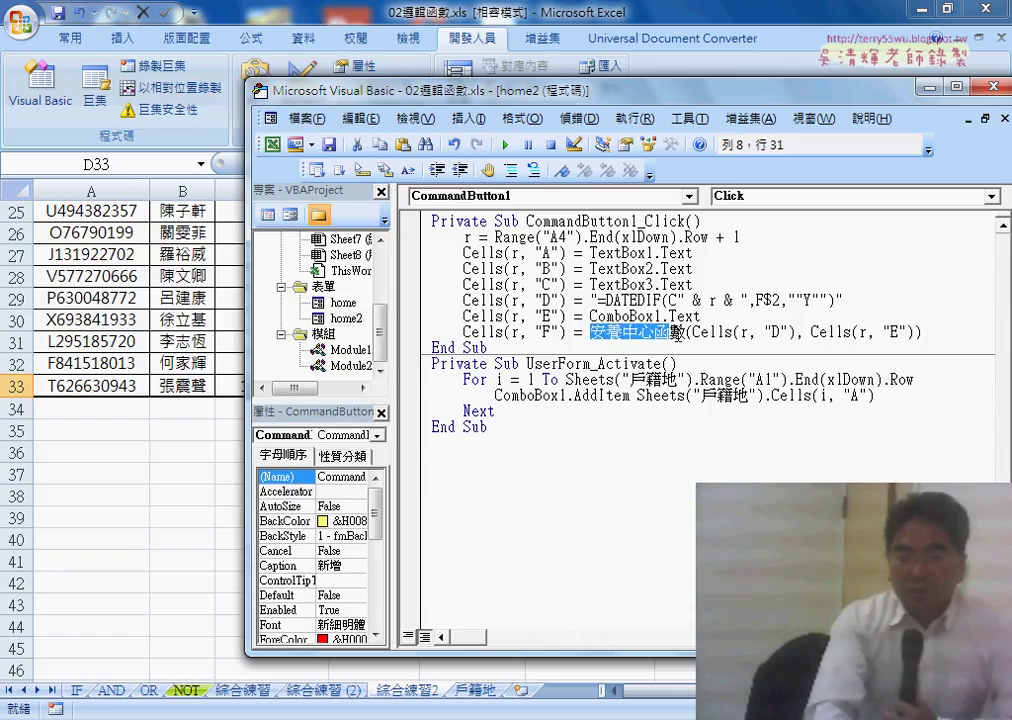
drag(567, 332, 489, 334)
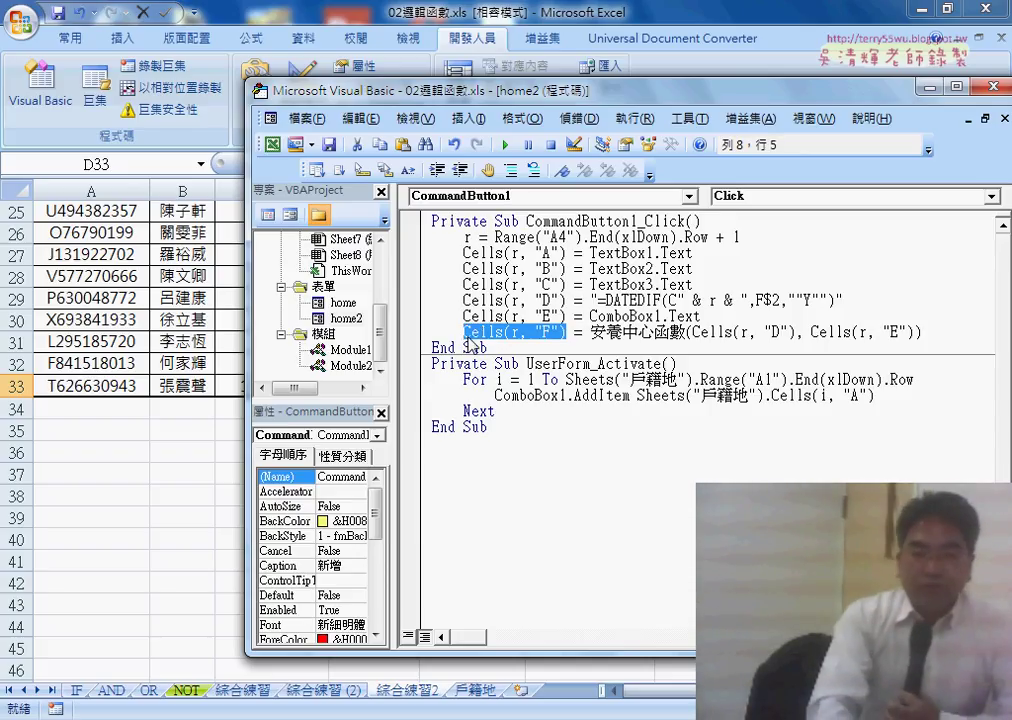
drag(589, 332, 685, 332)
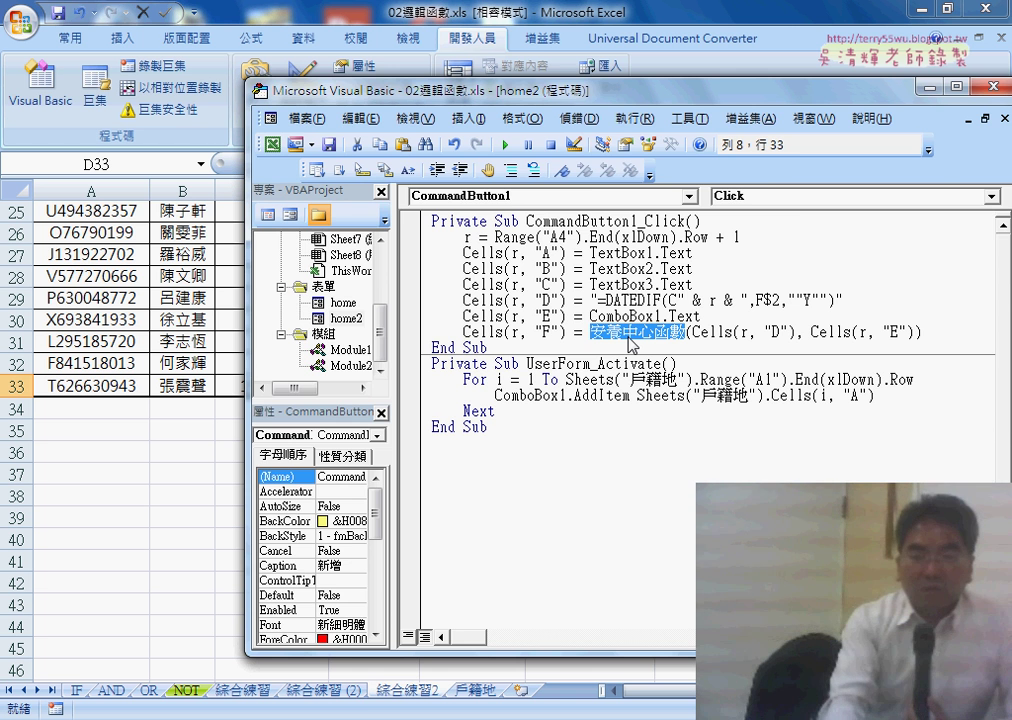
Step: Run the UserForm and enter the applicant's ID, name and birthday 7/11/12
click(509, 146)
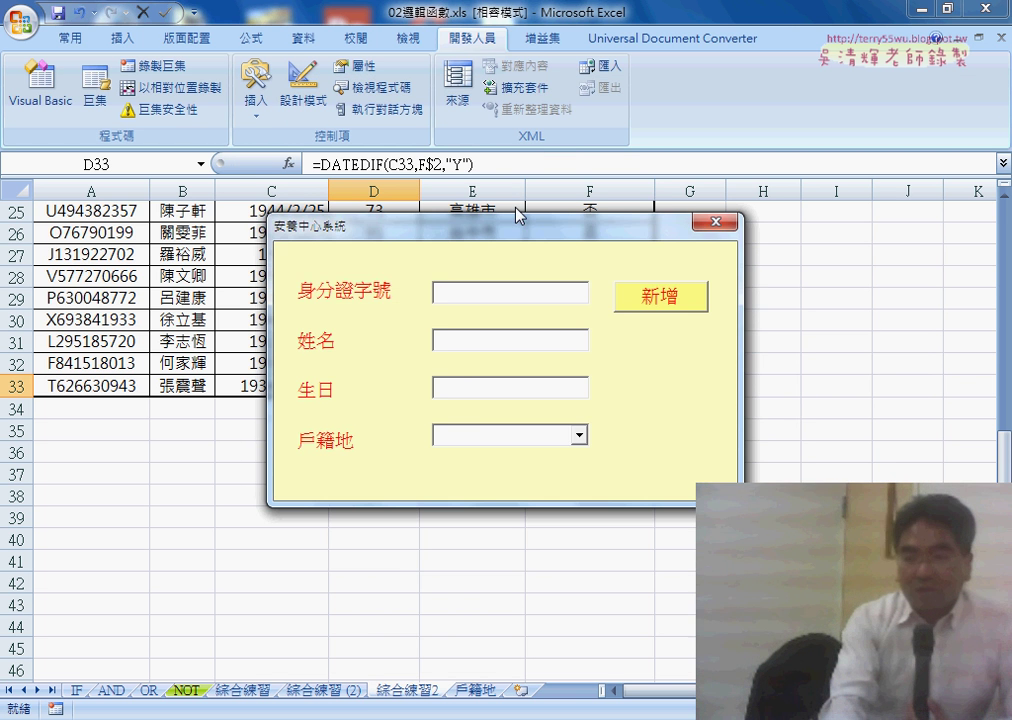
mouse_move(515, 224)
mouse_down()
mouse_move(650, 464)
mouse_move(713, 310)
mouse_up()
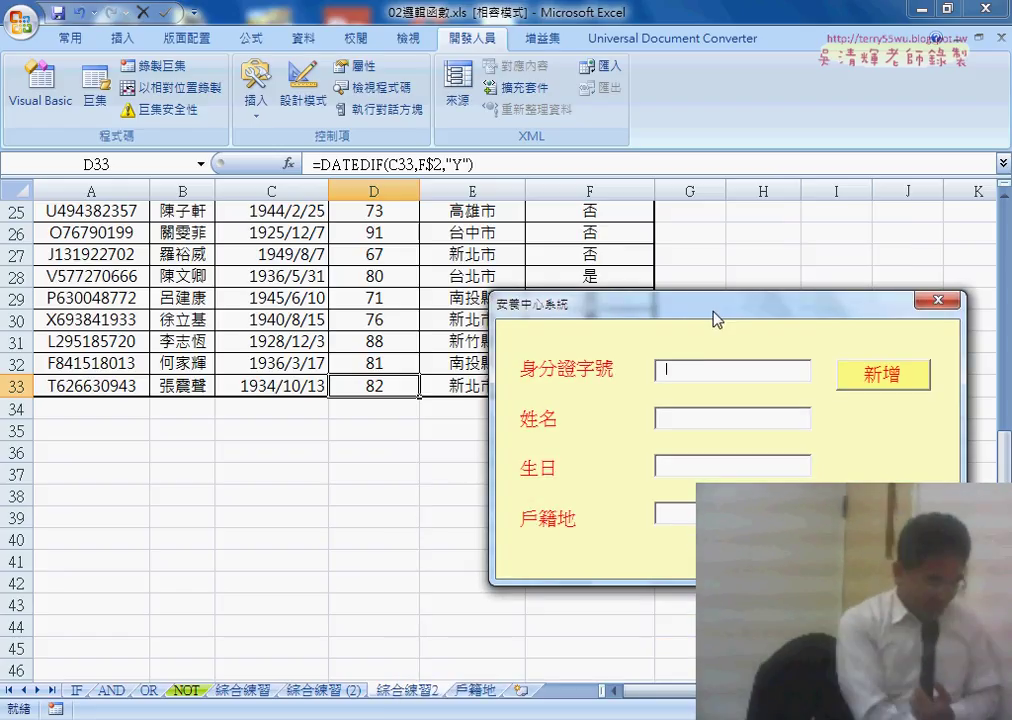
text(A)
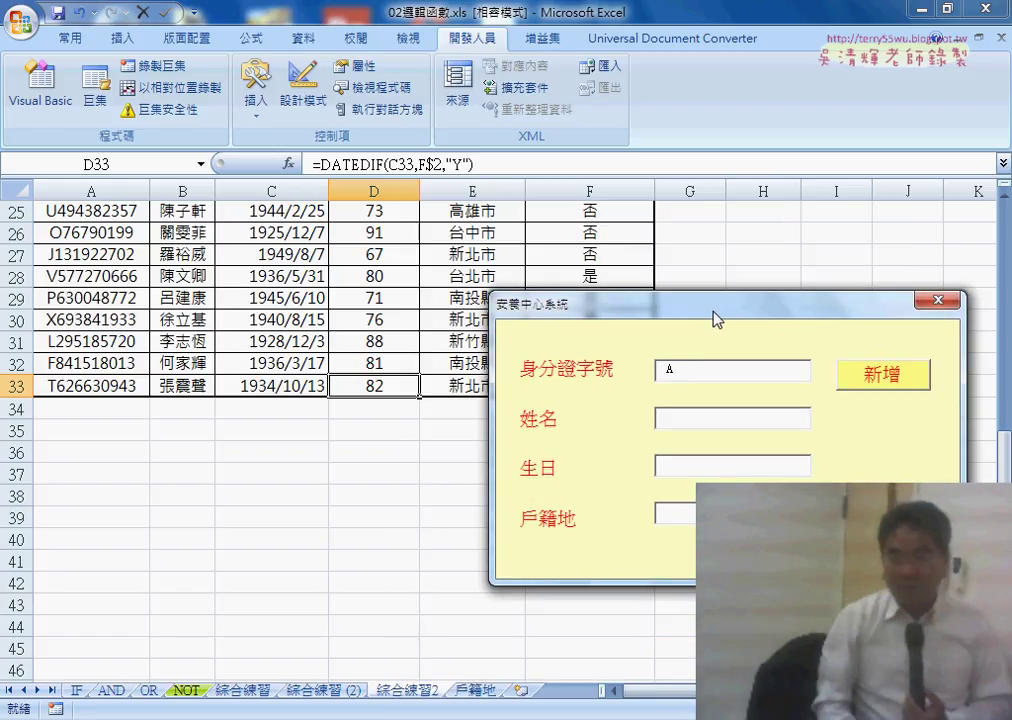
text(1234)
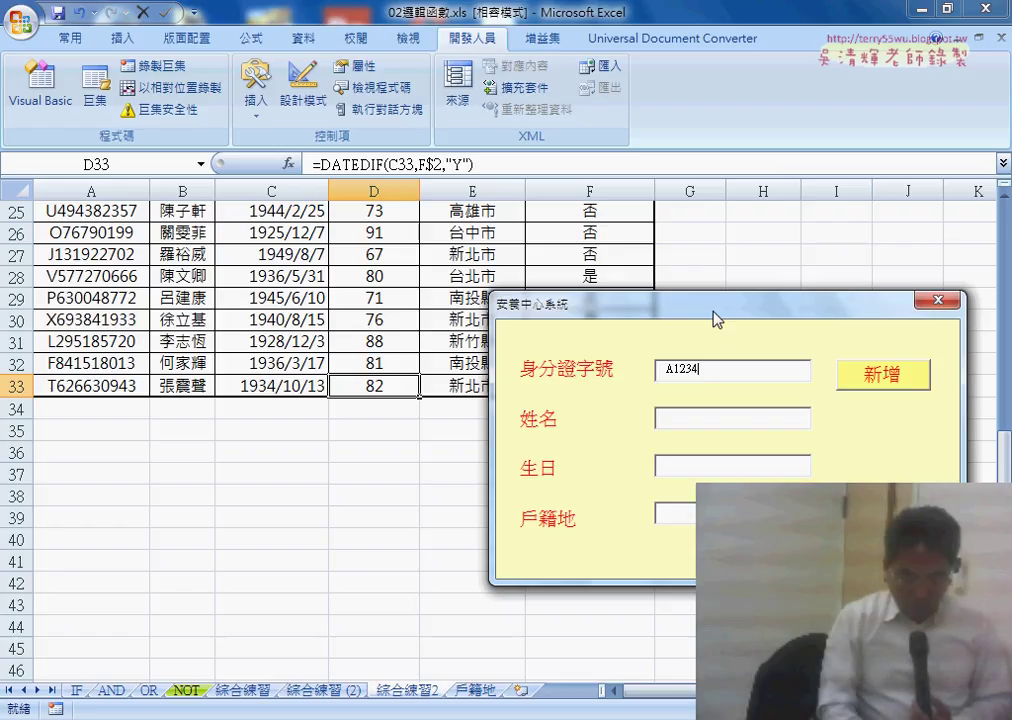
text(56789)
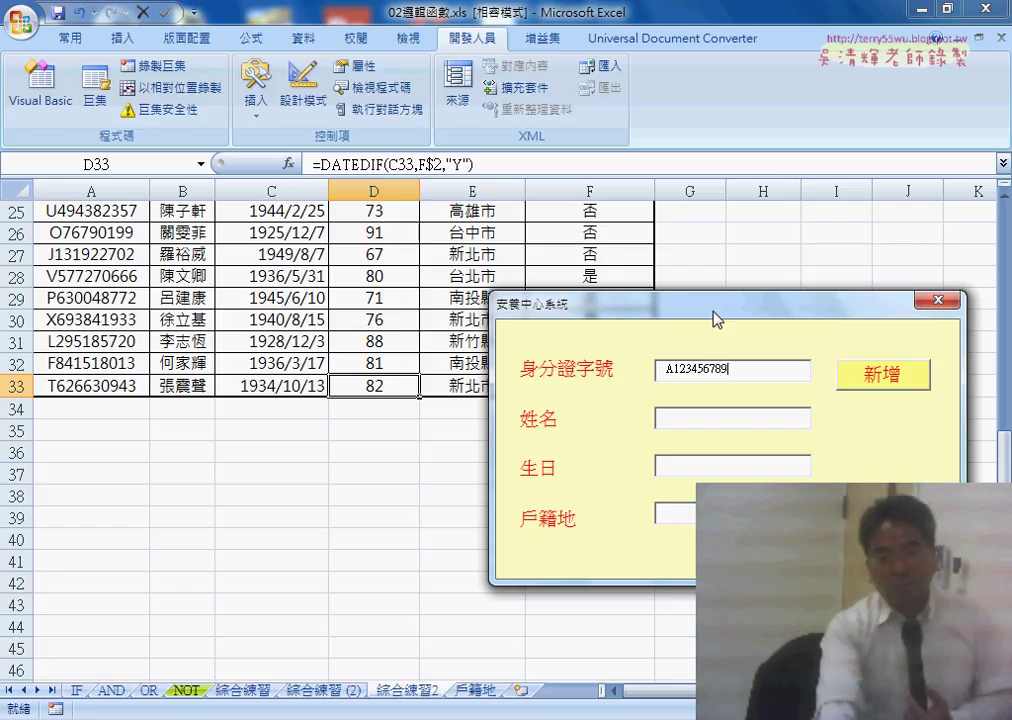
click(707, 424)
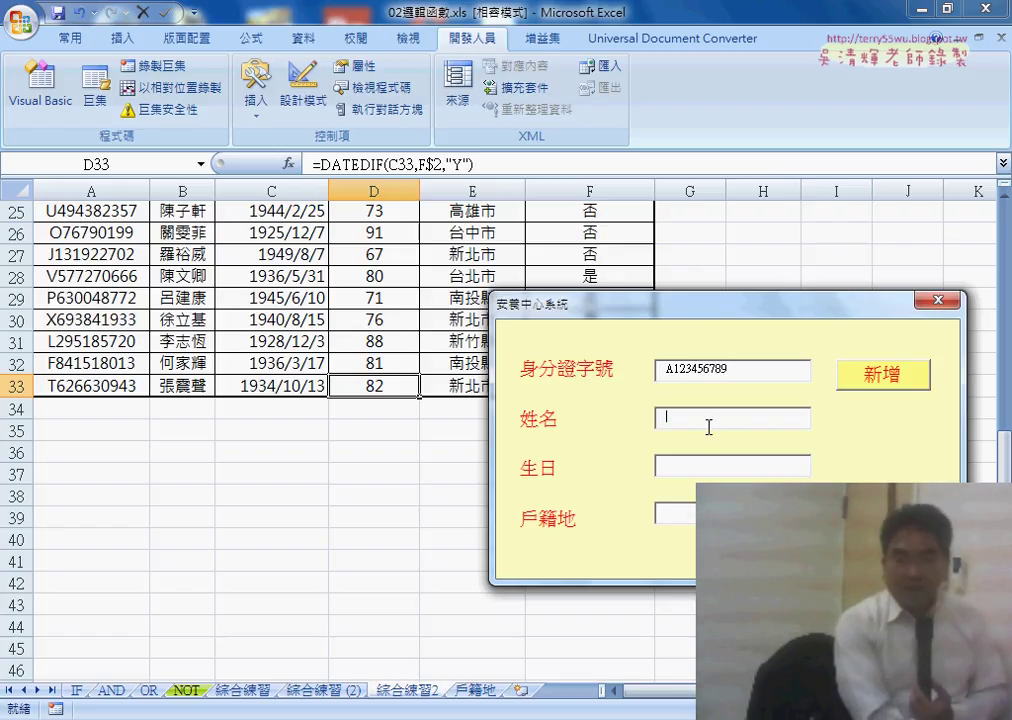
text(AAA)
key(Tab)
text(19)
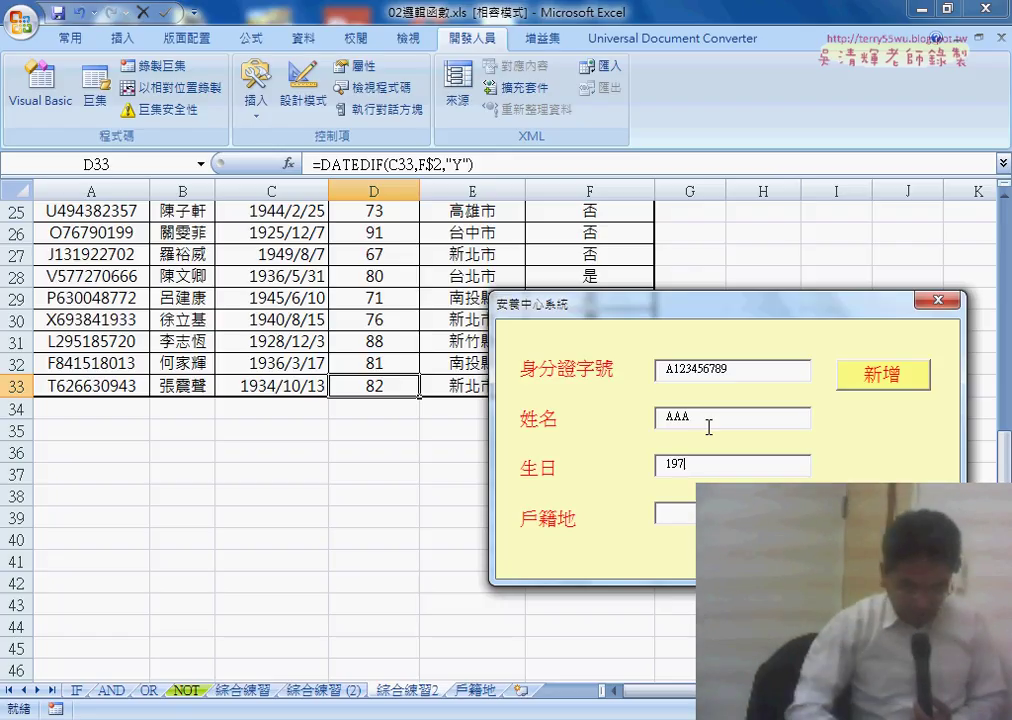
text(7/1)
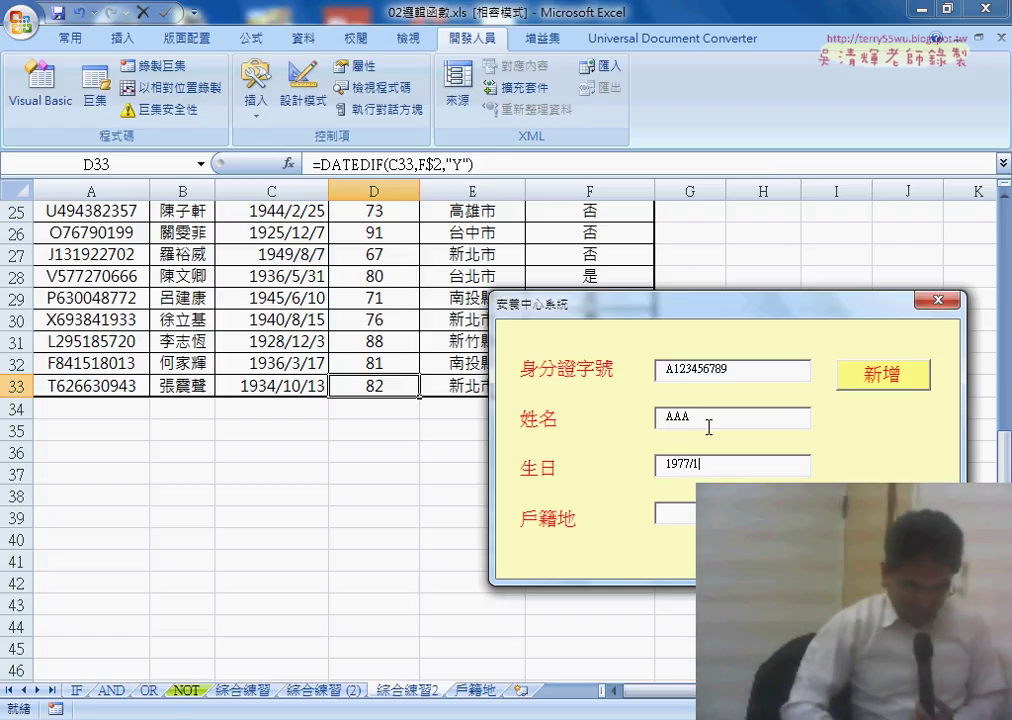
text(1/12)
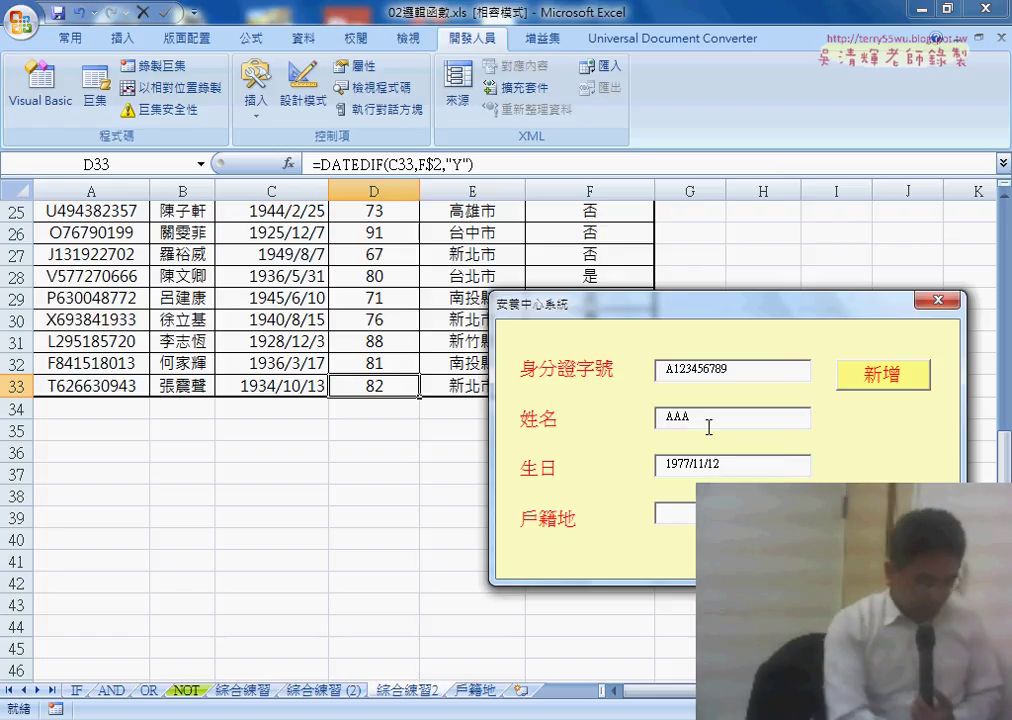
Step: Choose 新北市 as registration place and submit, adding row 34 with age 39 and 否
key(Tab)
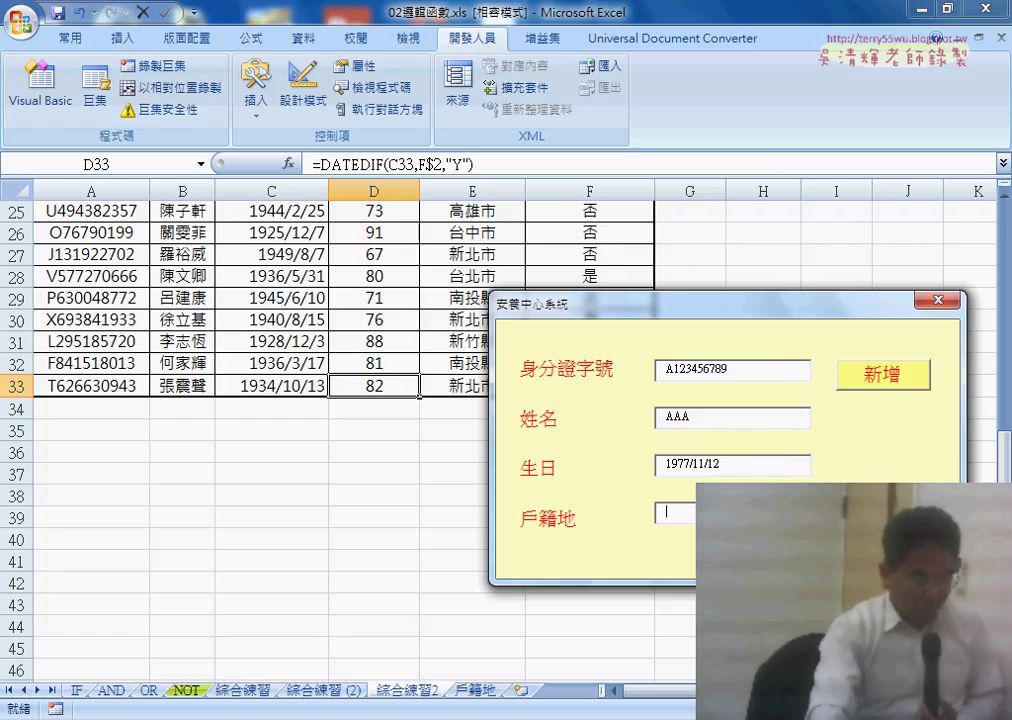
click(800, 512)
click(675, 548)
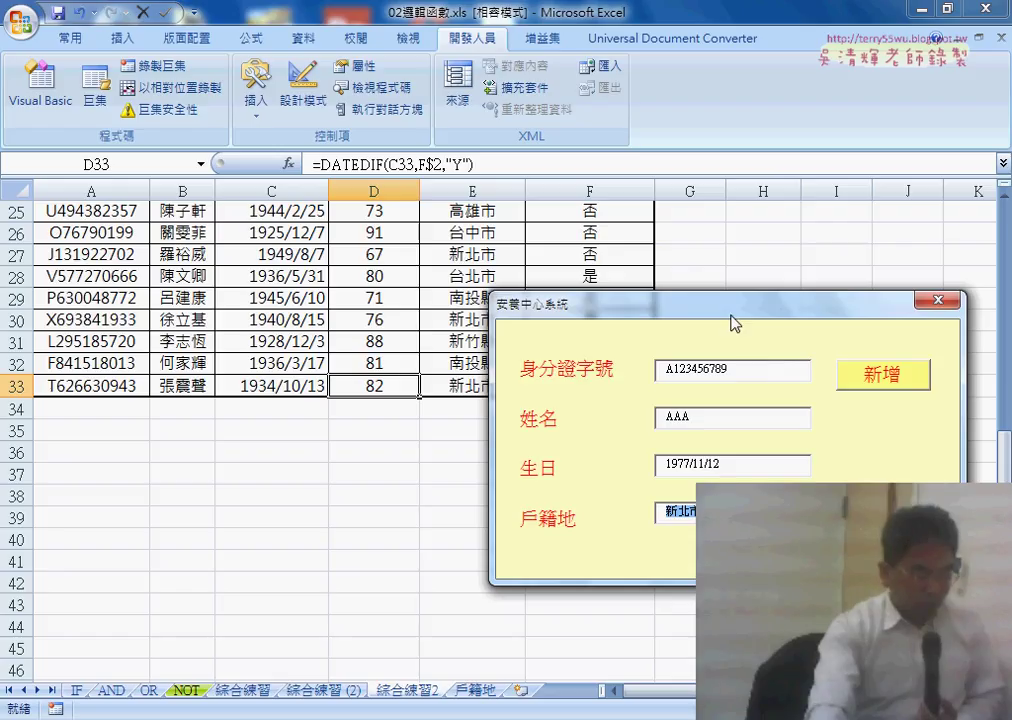
drag(735, 322, 782, 472)
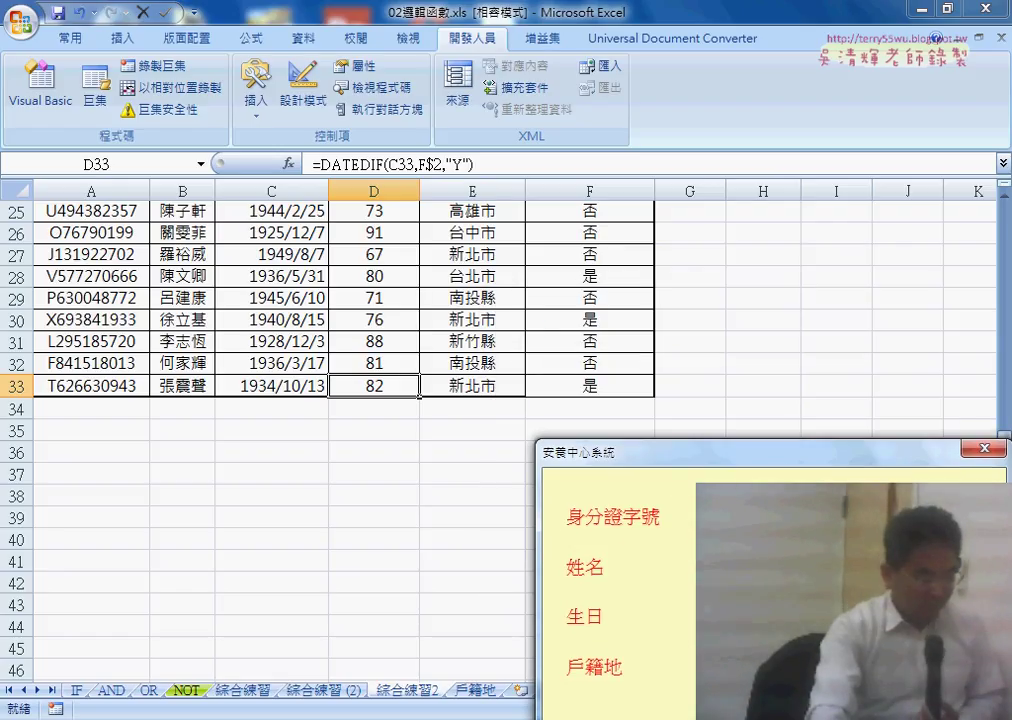
key(Return)
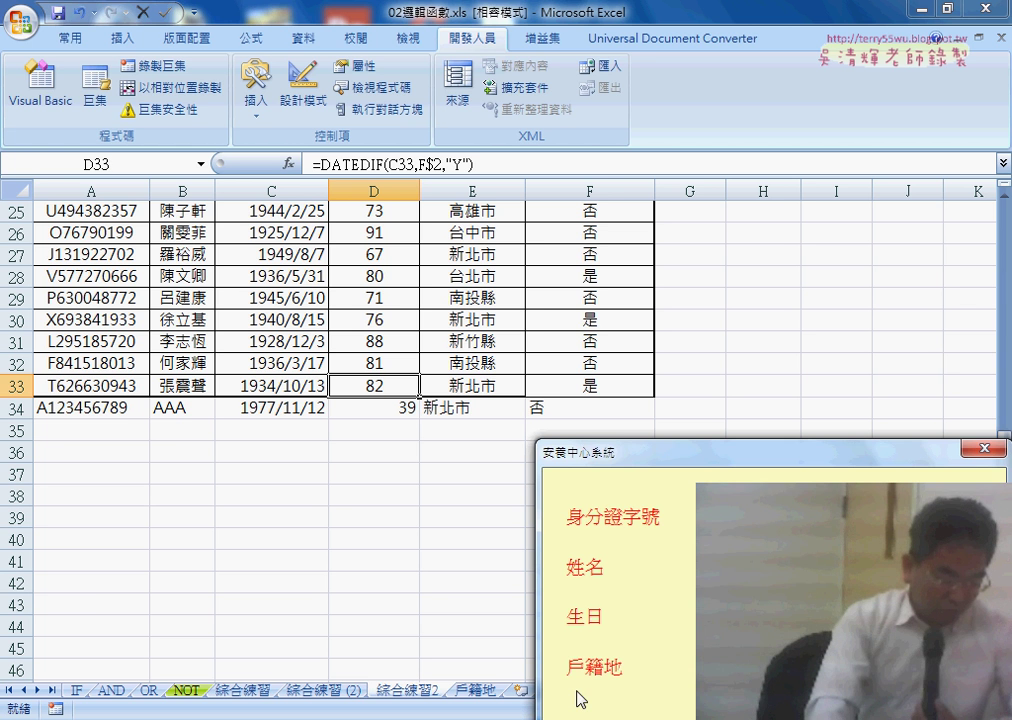
key(alt+Tab)
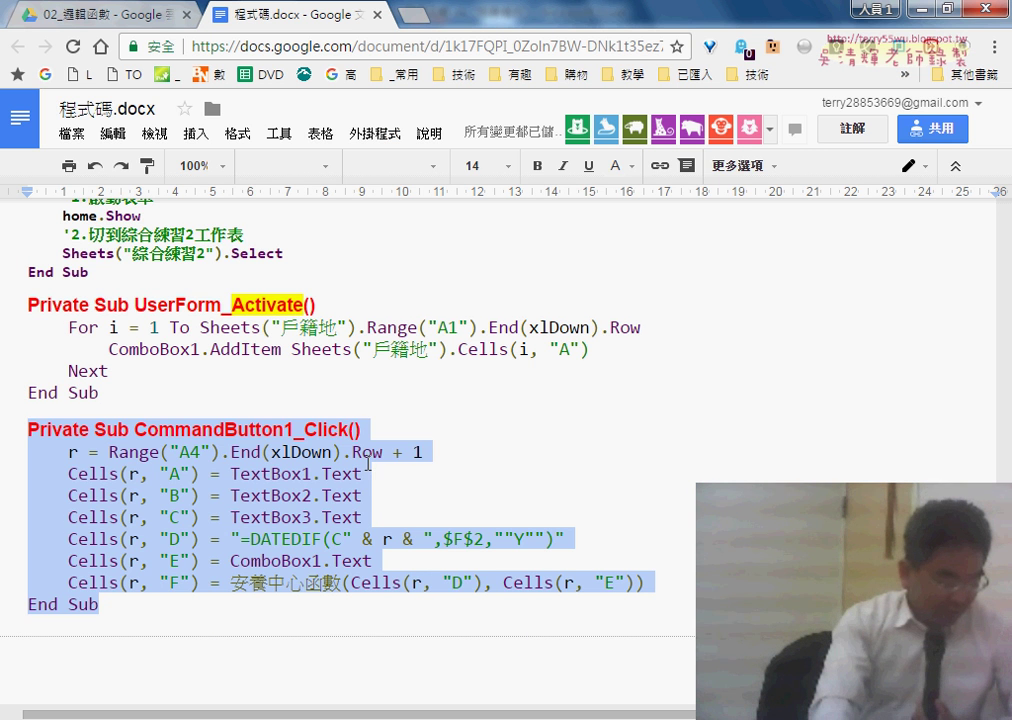
Step: Give the " & r & " part of the DATEDIF formula string a yellow background highlight
click(368, 465)
drag(141, 428, 210, 425)
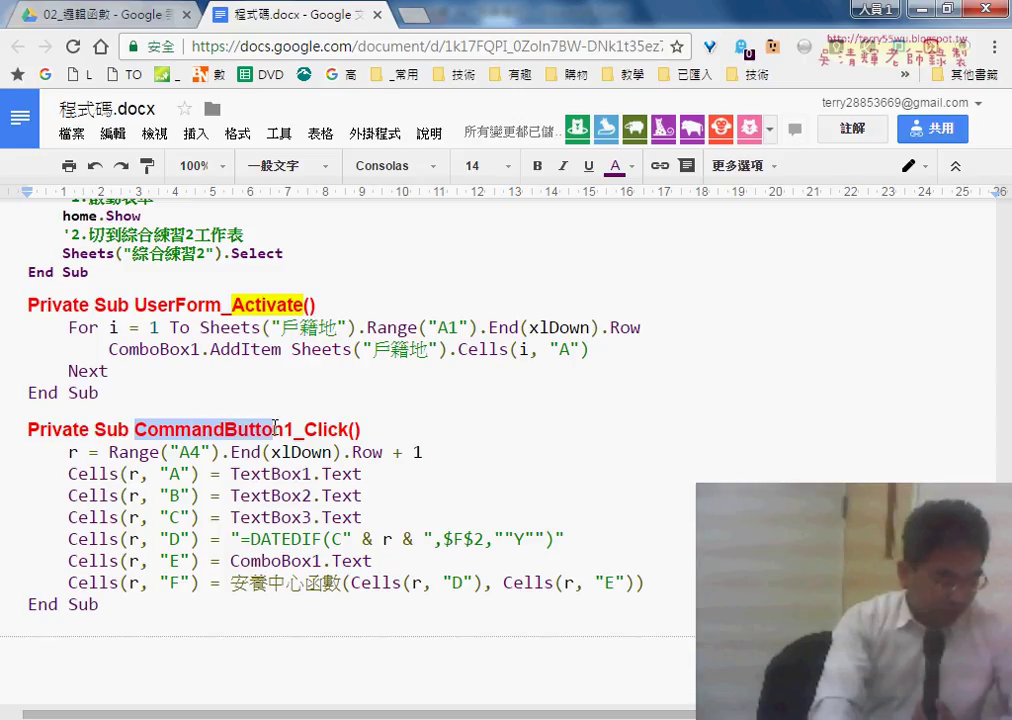
drag(275, 428, 351, 428)
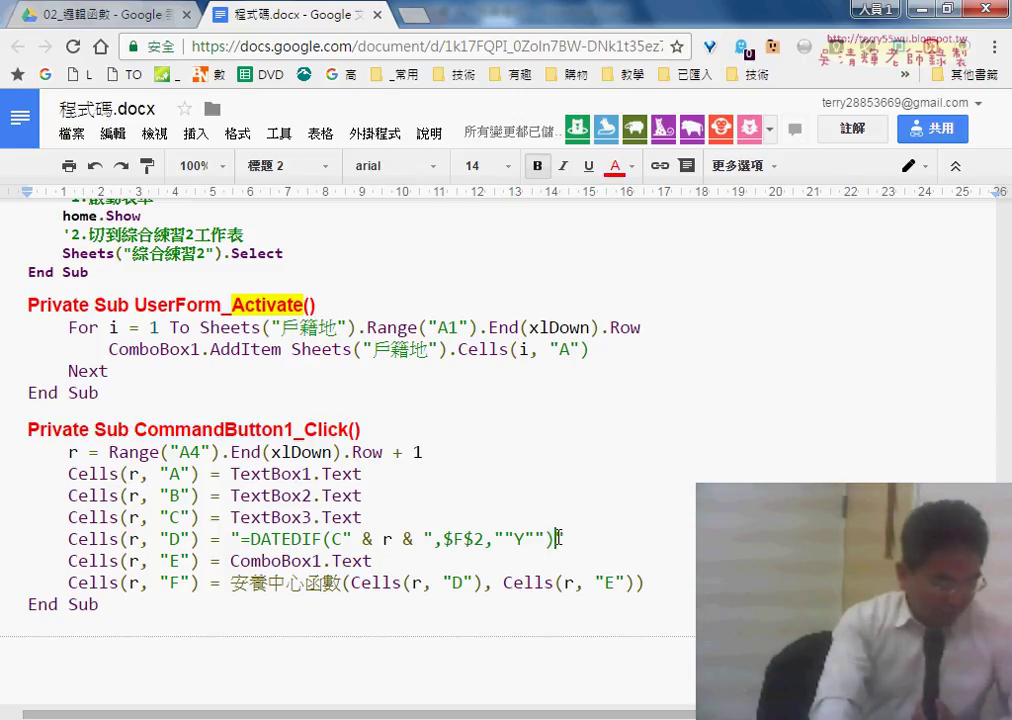
click(353, 539)
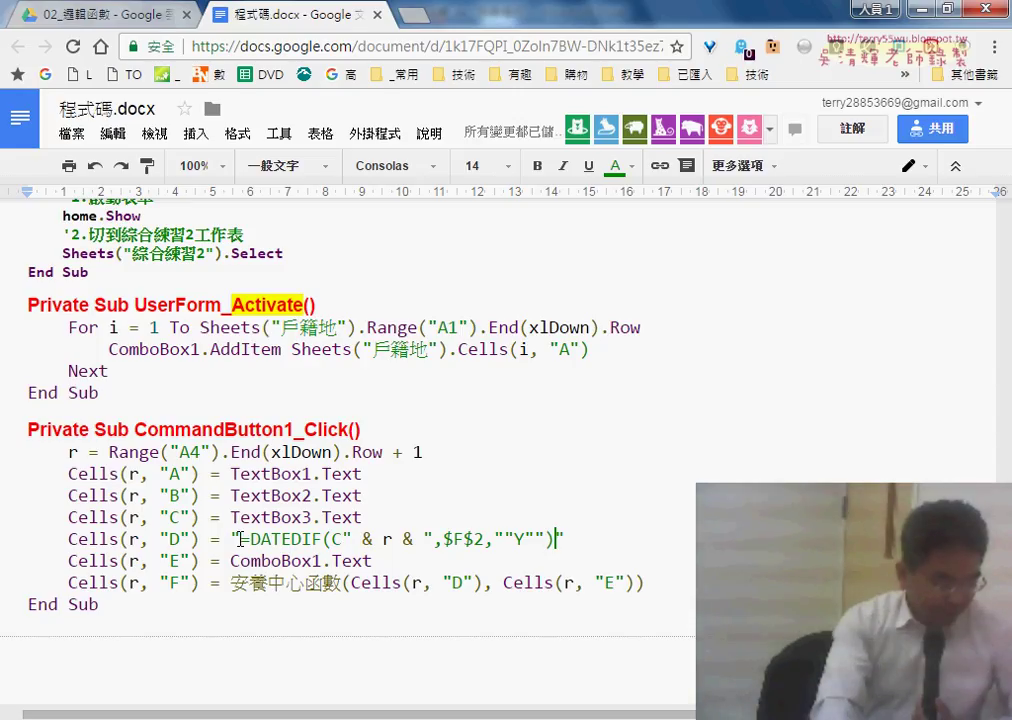
drag(241, 539, 557, 537)
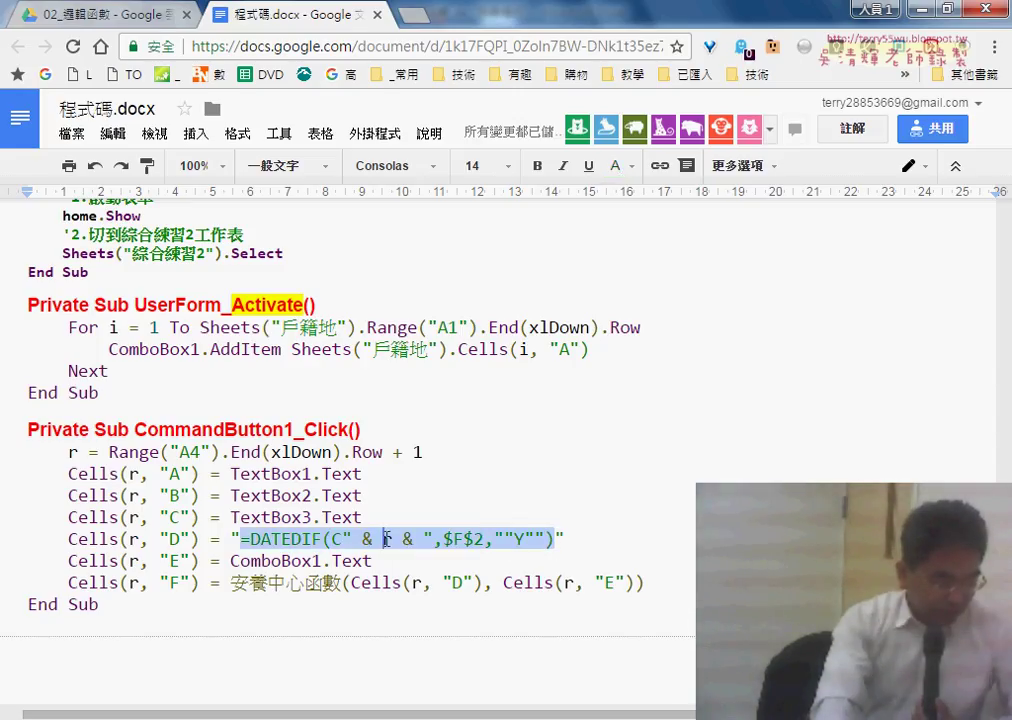
drag(343, 539, 432, 540)
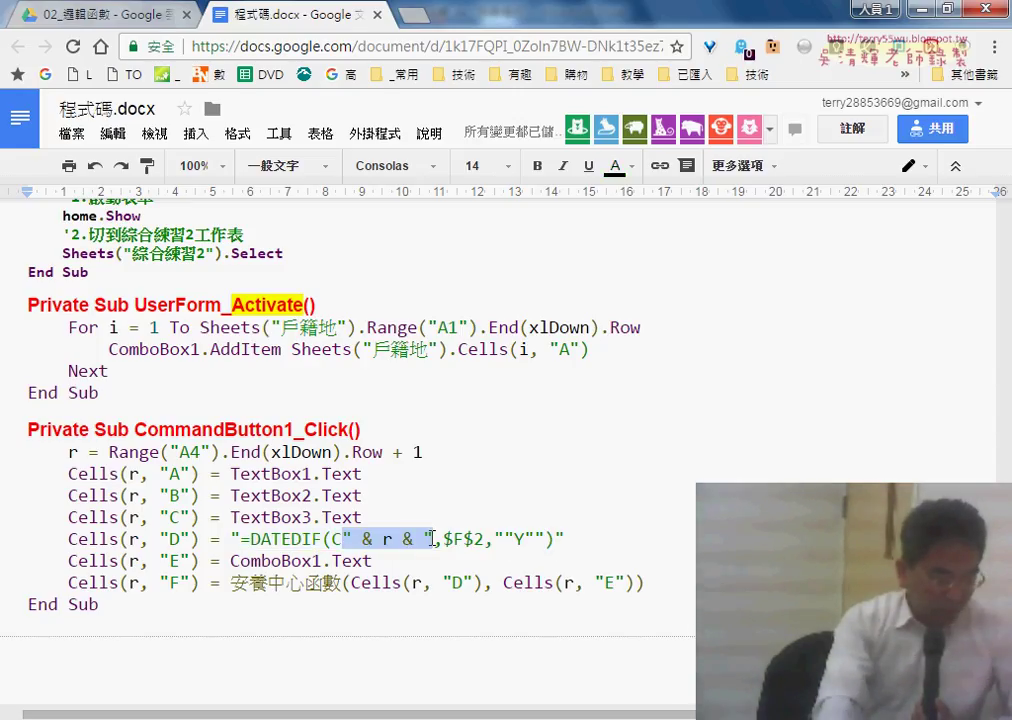
click(620, 178)
click(736, 219)
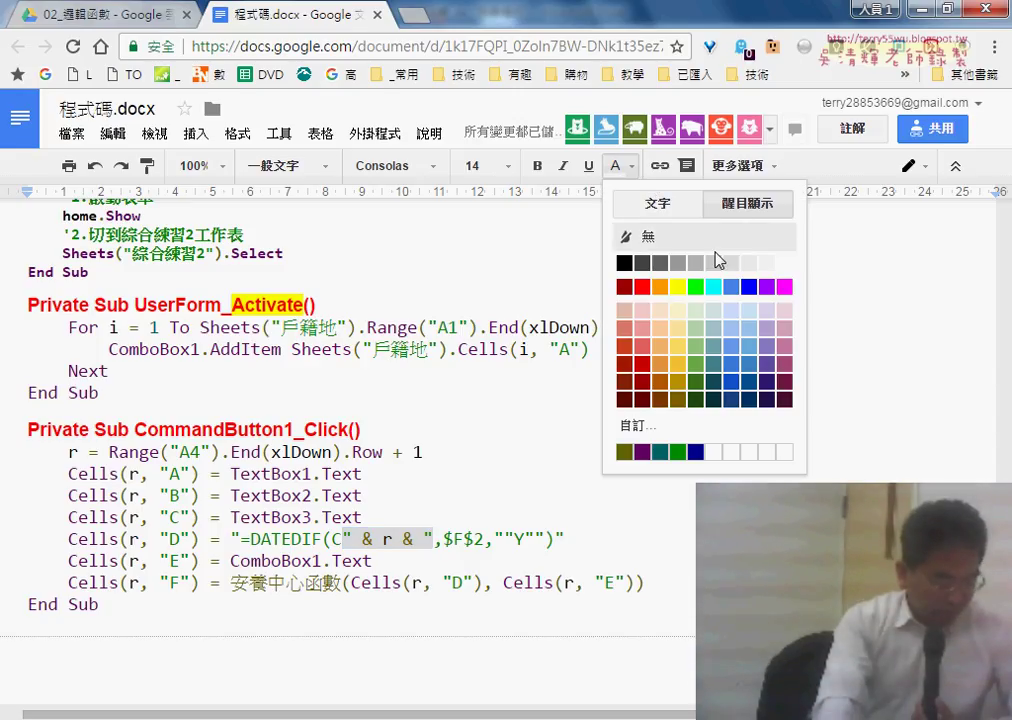
click(675, 287)
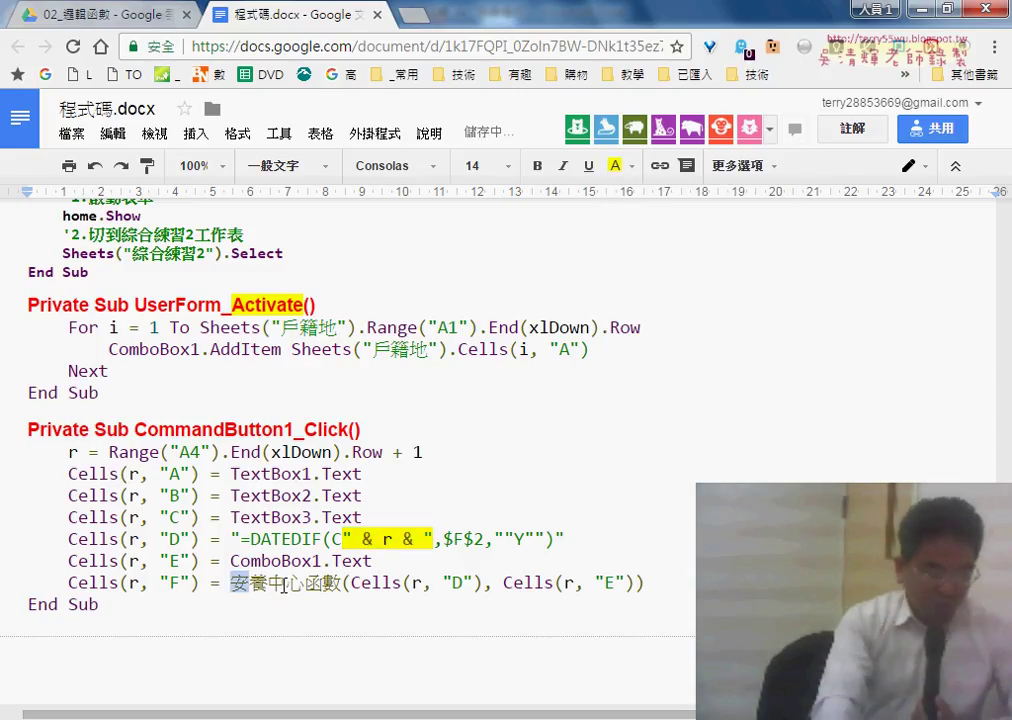
drag(232, 583, 341, 583)
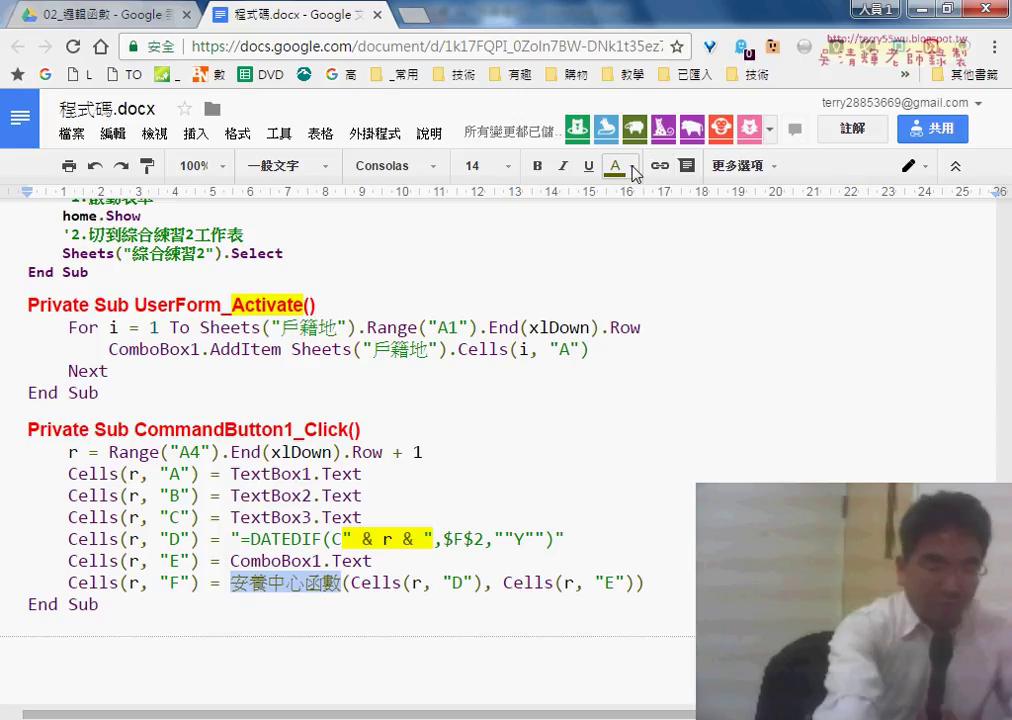